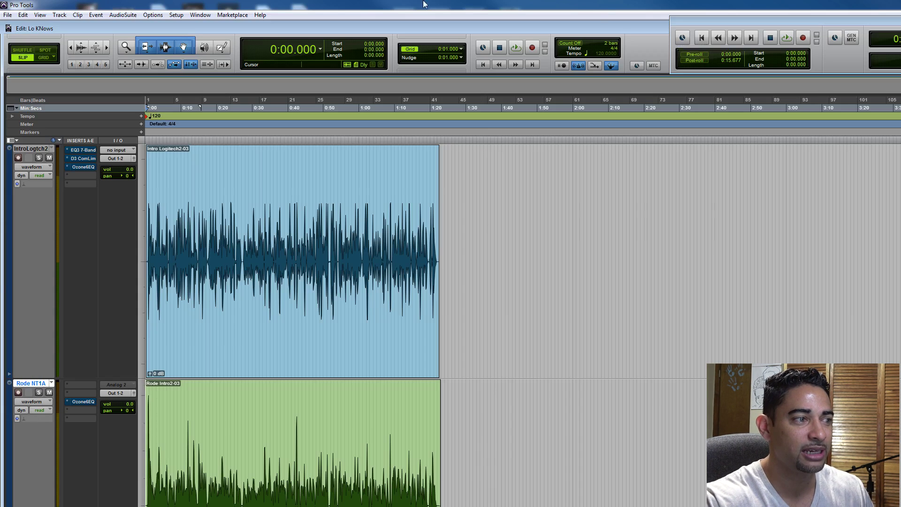
Step: Select the Intro Logitech2-03 clip and play it with the Rode NT1A track muted, stopping after a short listen
click(243, 325)
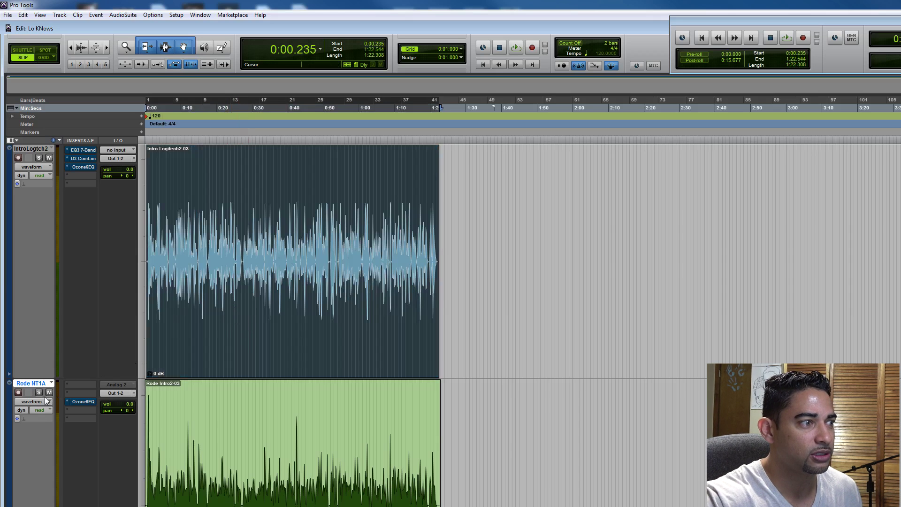
key(space)
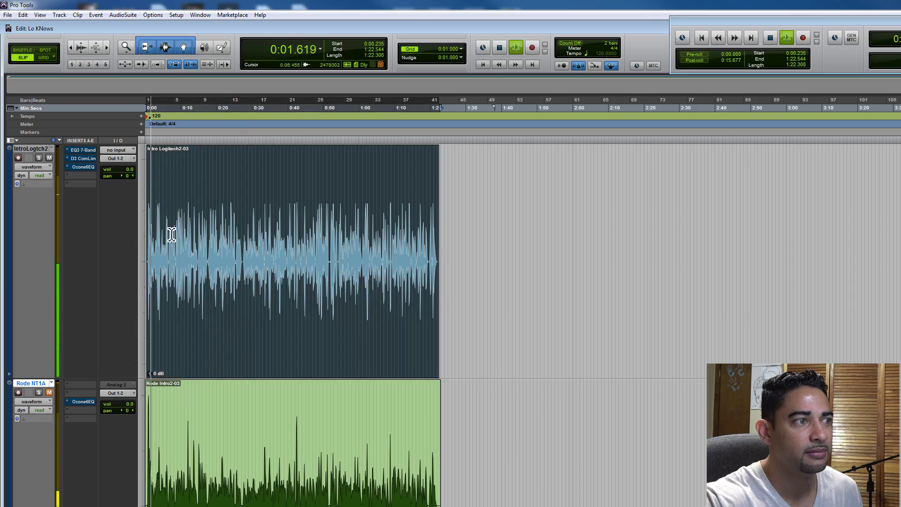
click(107, 47)
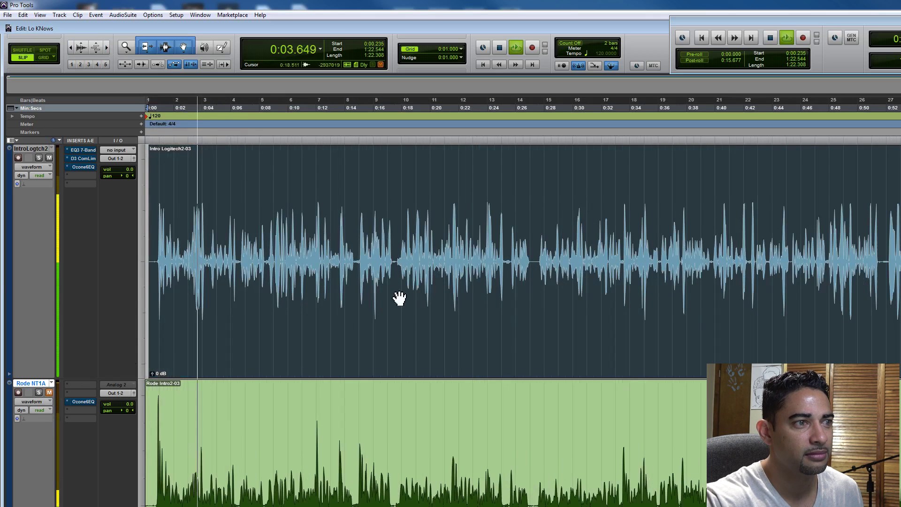
key(space)
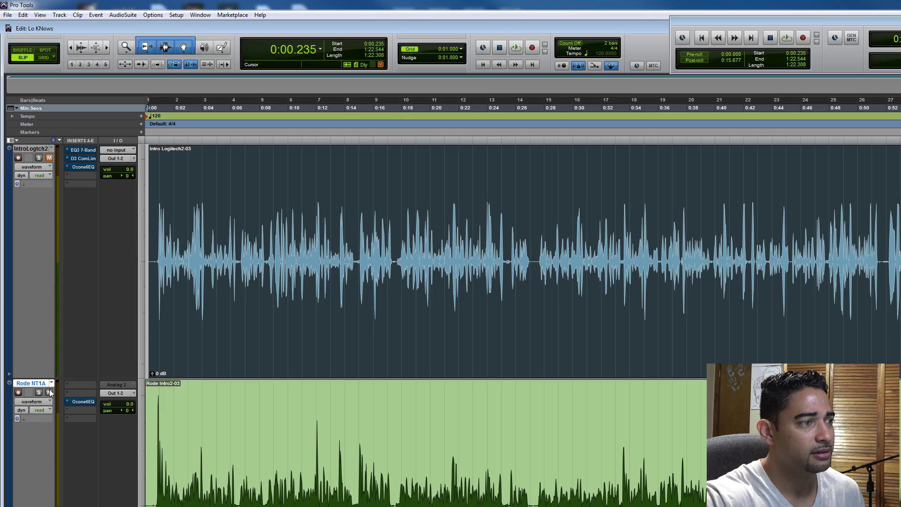
Step: Play the Rode NT1A track with the Intro Logitech track muted, and set the playback start to about 0:08.465 on the timeline
key(space)
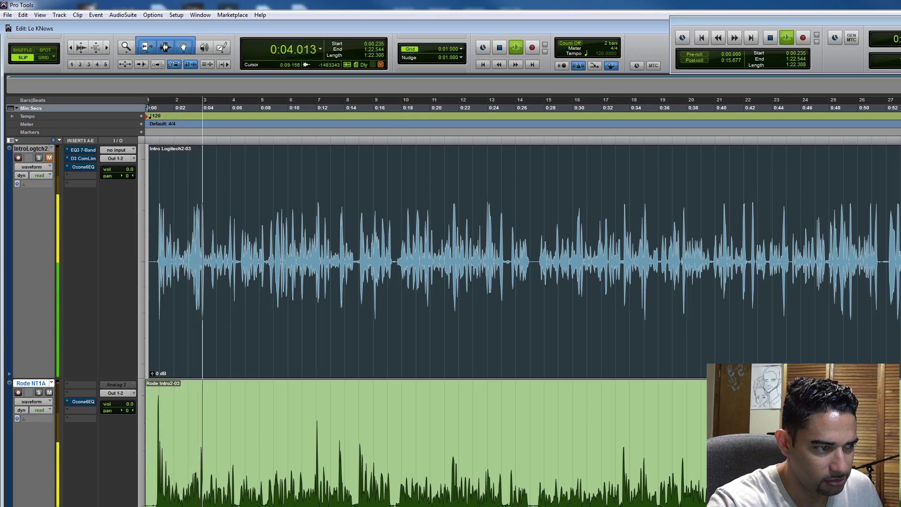
click(265, 108)
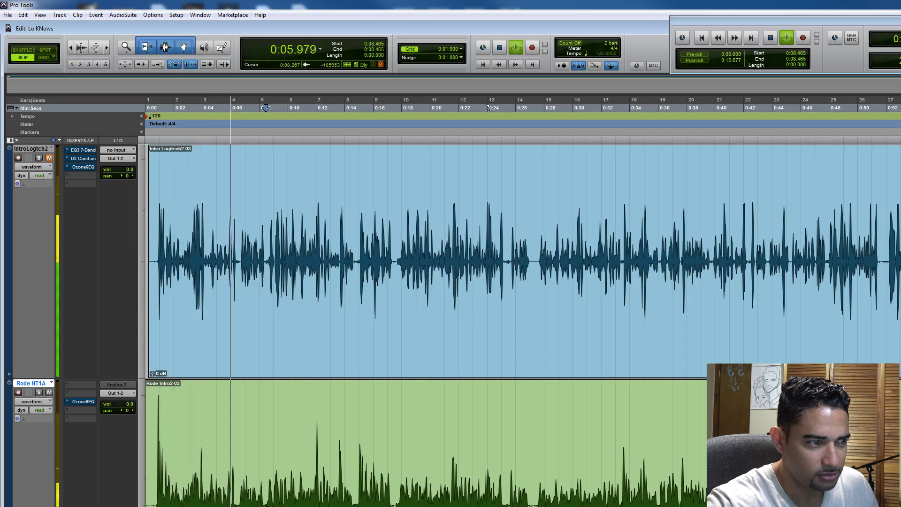
key(space)
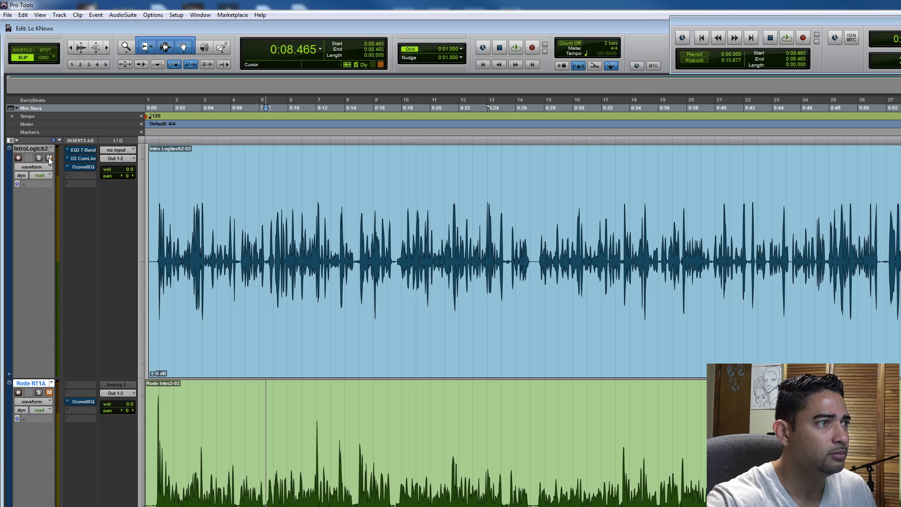
Step: Open the Ozone 6 Equalizer on the Intro Logitech2 track, turn off its bypass and start playback
click(78, 167)
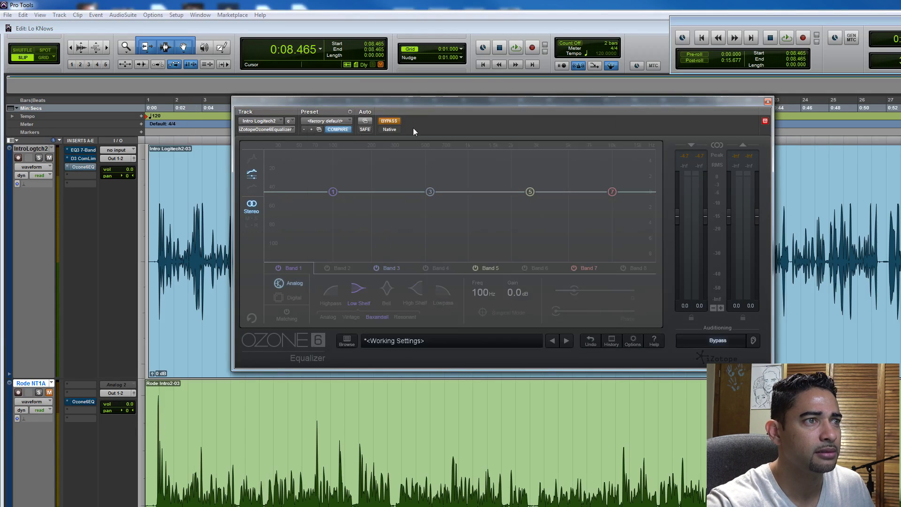
click(392, 122)
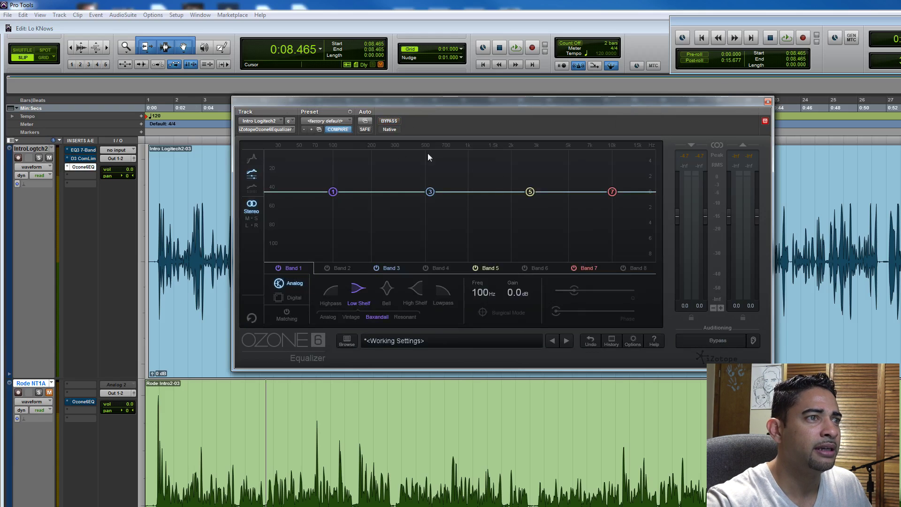
key(space)
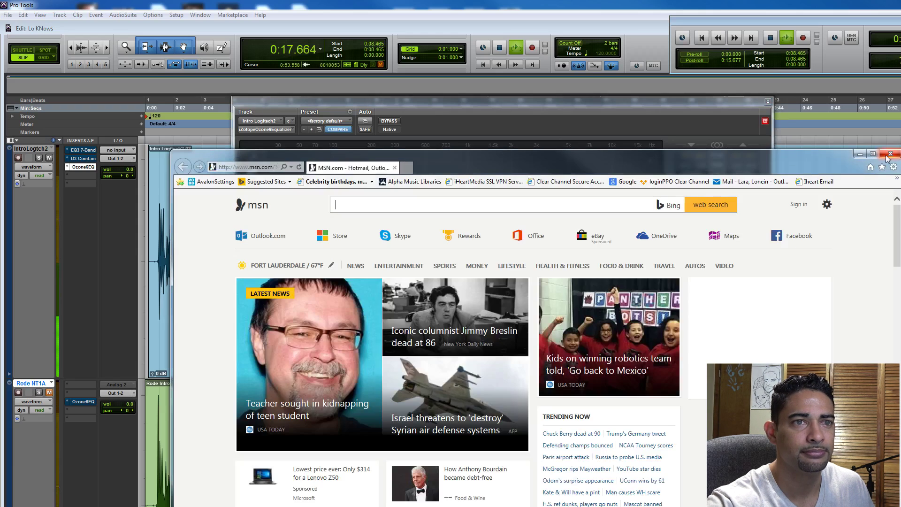
Step: Capture the Intro Logitech2 equalizer window with its live spectrum using the Snipping Tool, and stop playback
key(super)
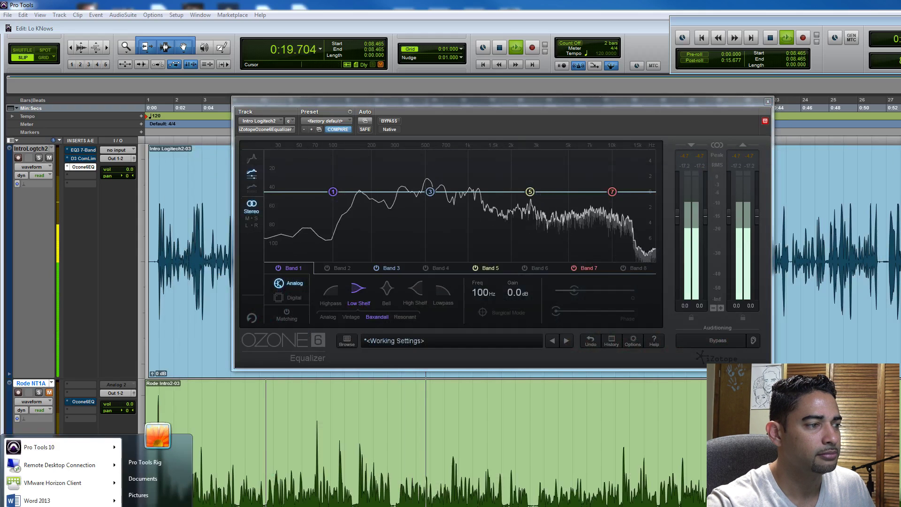
text(snip)
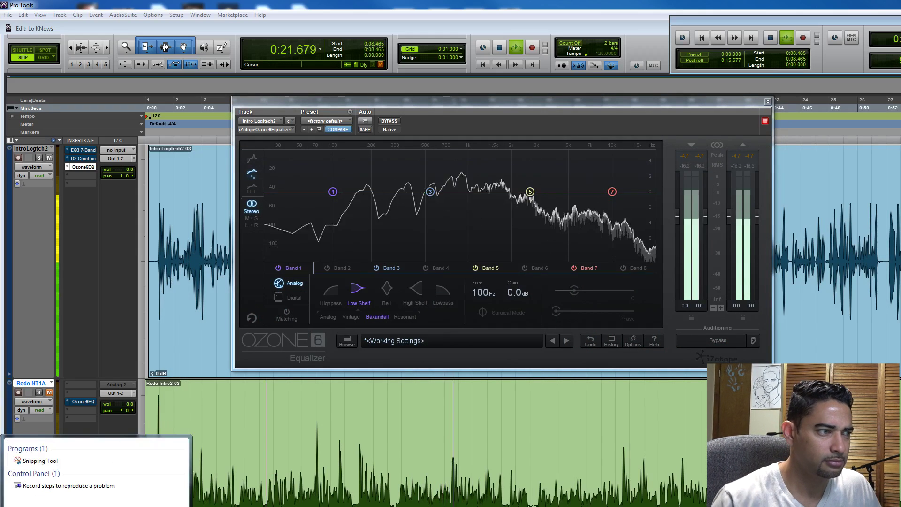
click(49, 462)
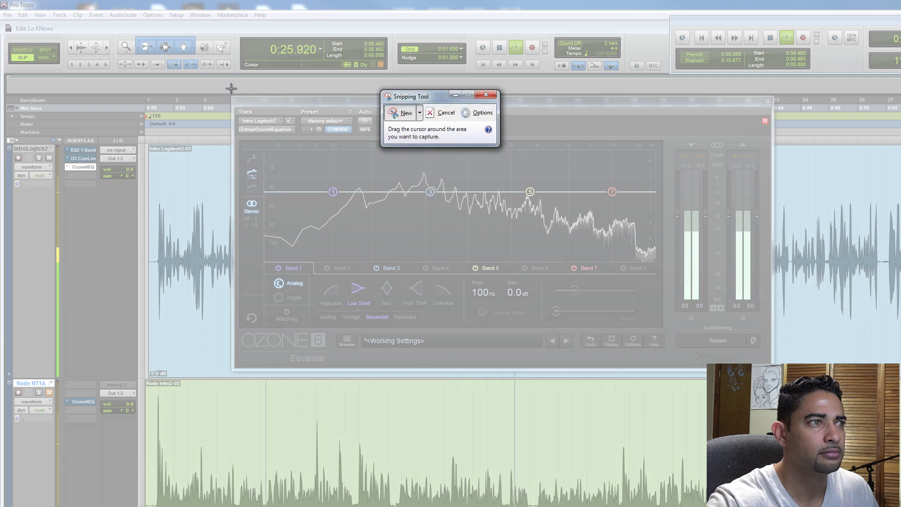
drag(228, 88, 824, 408)
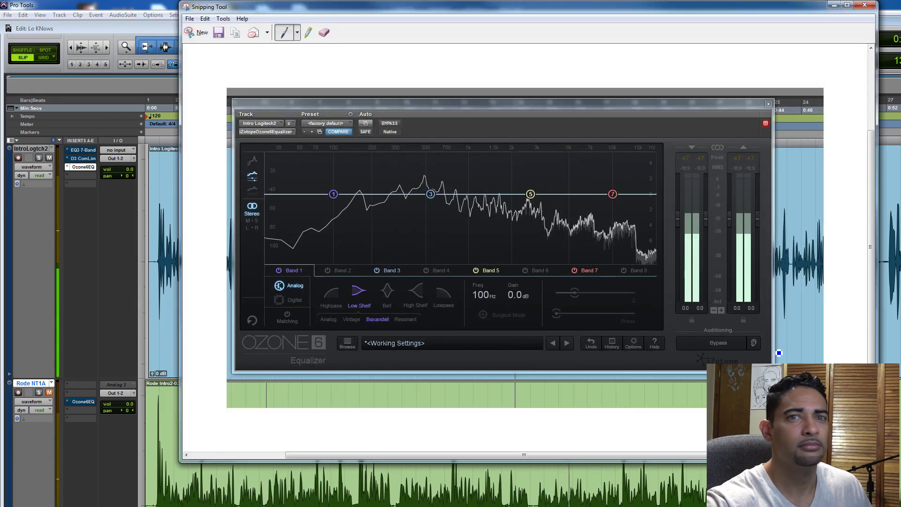
drag(573, 7, 726, 89)
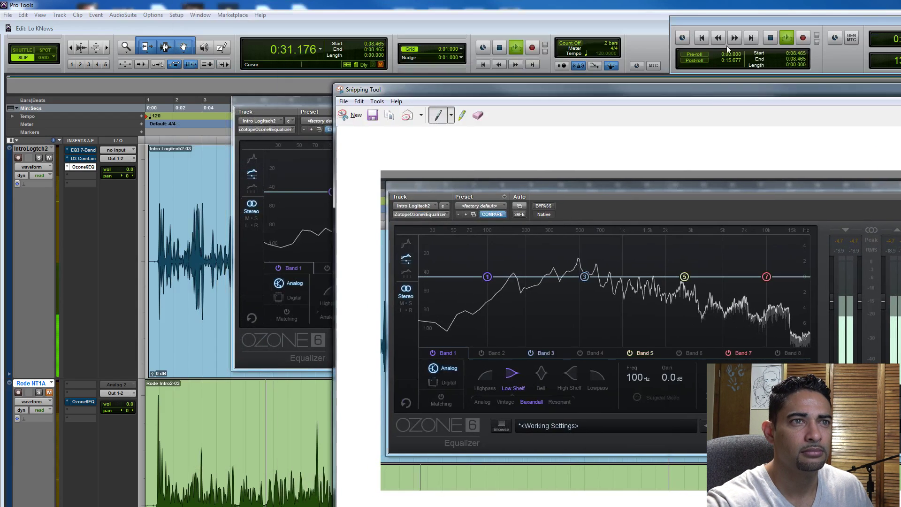
click(774, 38)
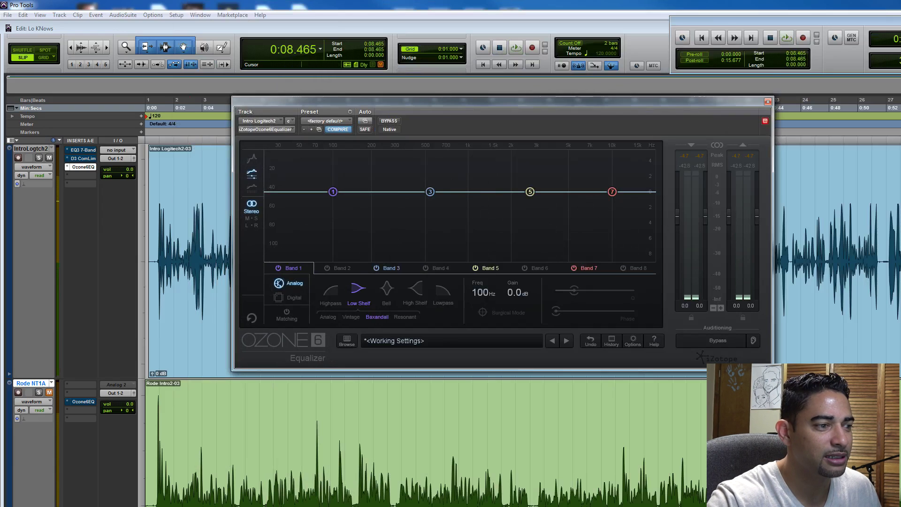
Step: Save the equalizer snip to the Desktop as a JPEG named "g633 pic" and close the Snipping Tool
key(alt+Tab)
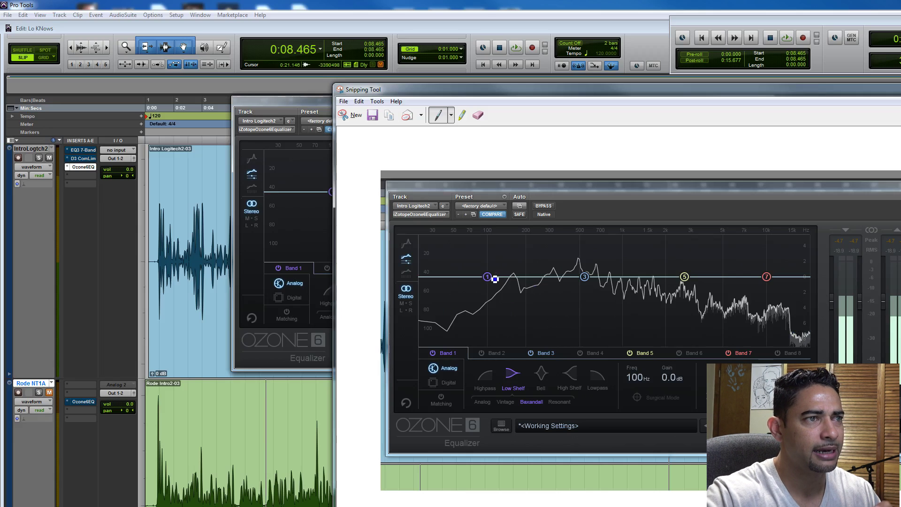
click(344, 101)
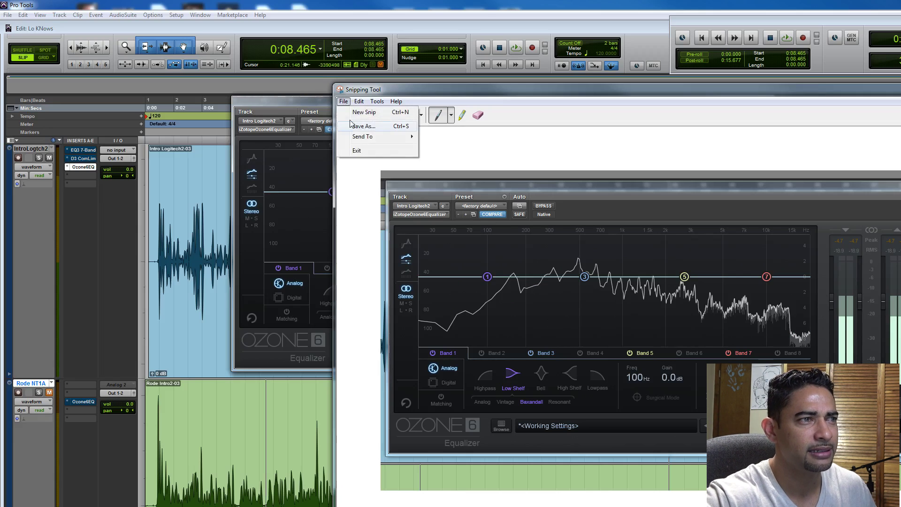
click(359, 128)
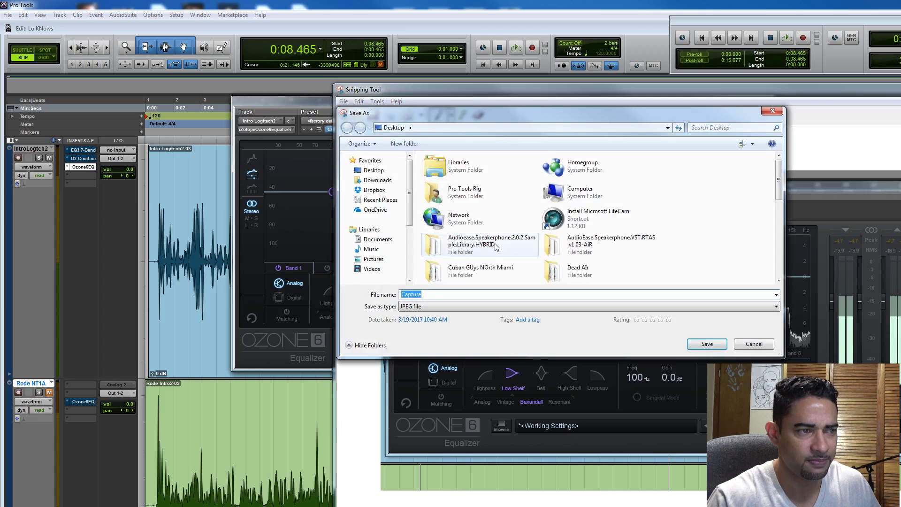
mouse_move(496, 248)
text(g633 pic)
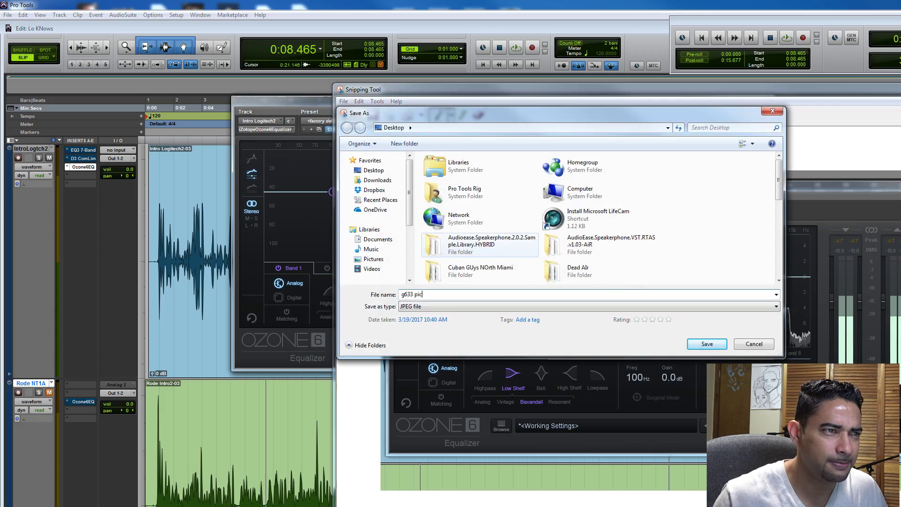
key(Return)
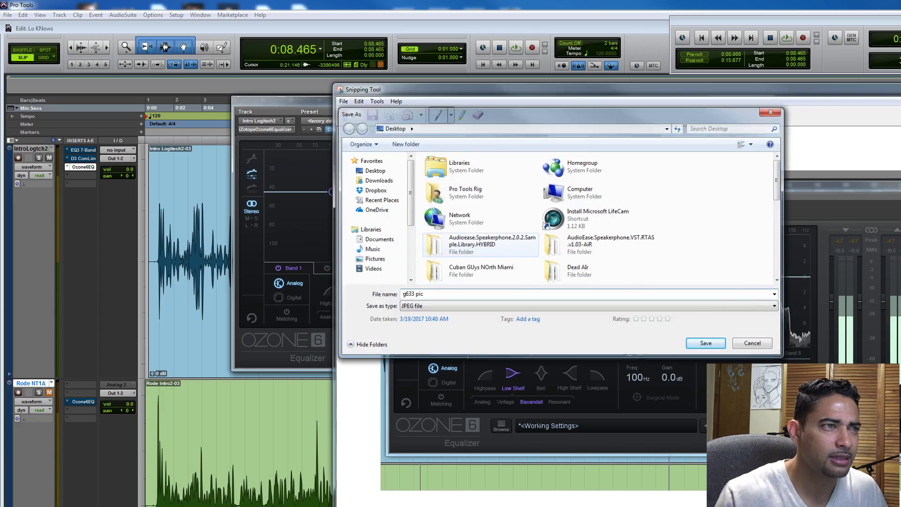
key(alt+F4)
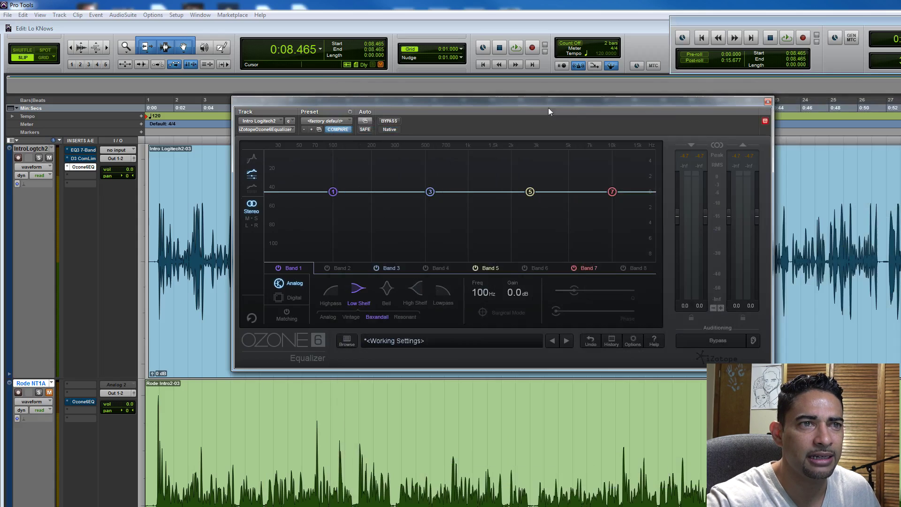
Step: Replace the Intro Logitech2 equalizer window with the Rode NT1A track's Ozone 6 Equalizer during playback, dismissing the preset manager
click(770, 104)
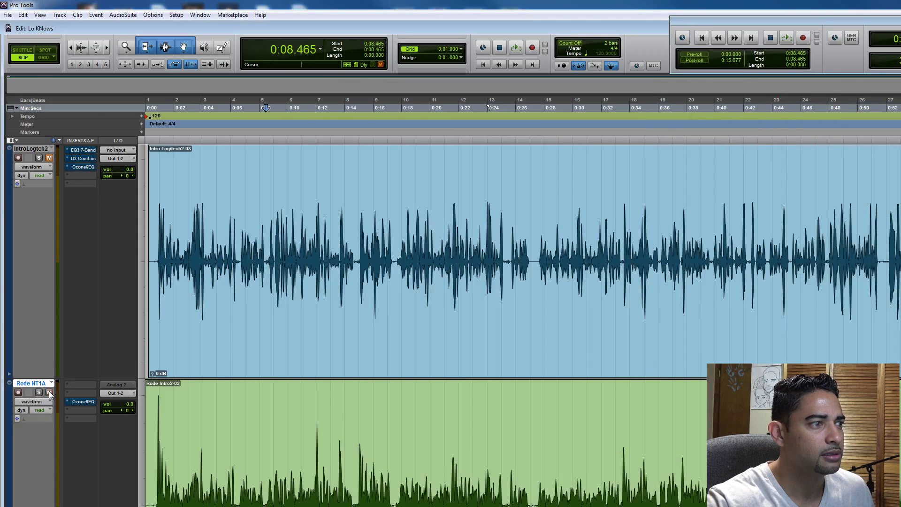
key(space)
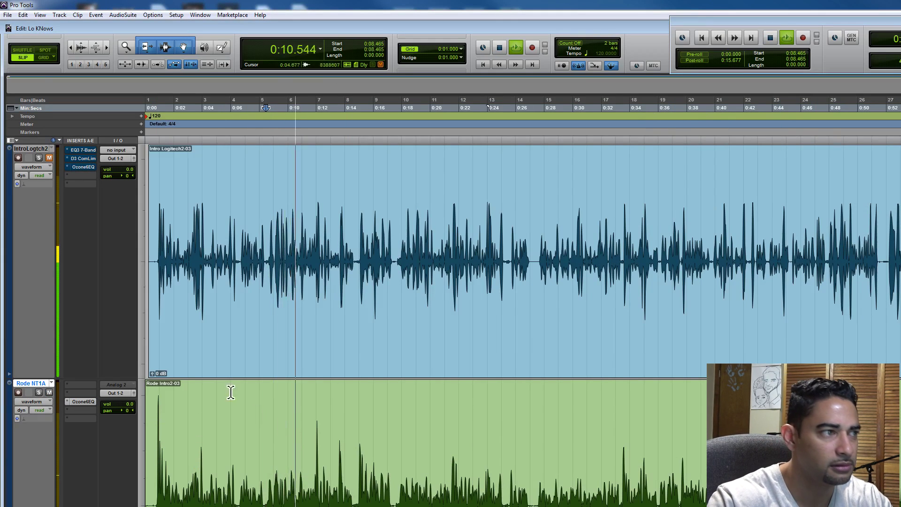
click(88, 402)
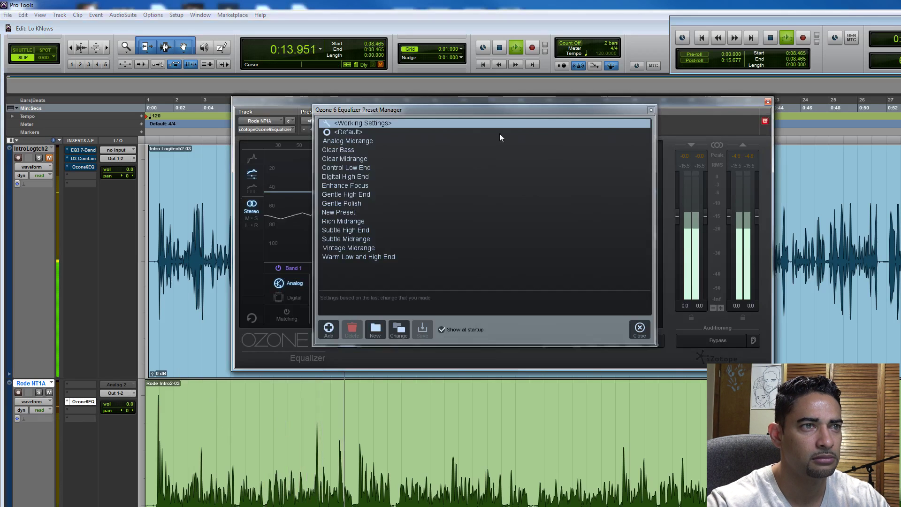
click(651, 110)
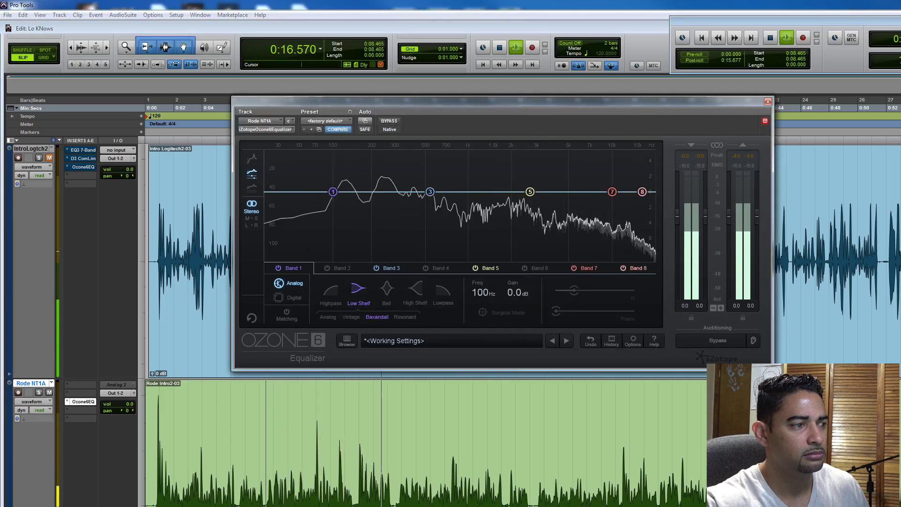
Step: Capture the Rode NT1A equalizer window with its live spectrum using the Snipping Tool, and stop playback
key(super)
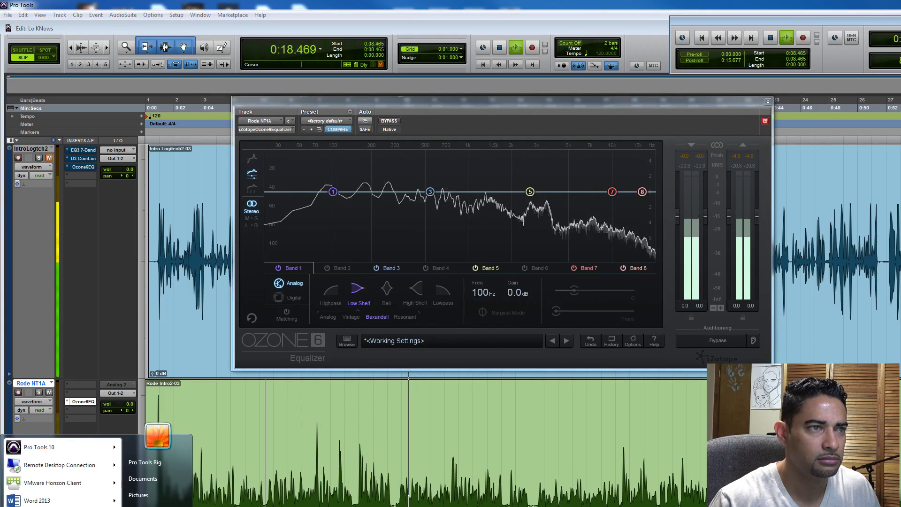
text(snip)
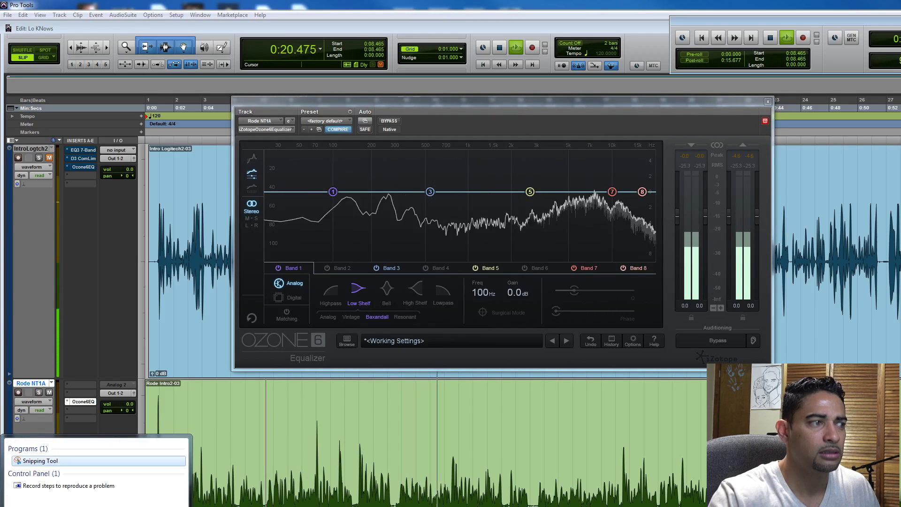
click(43, 462)
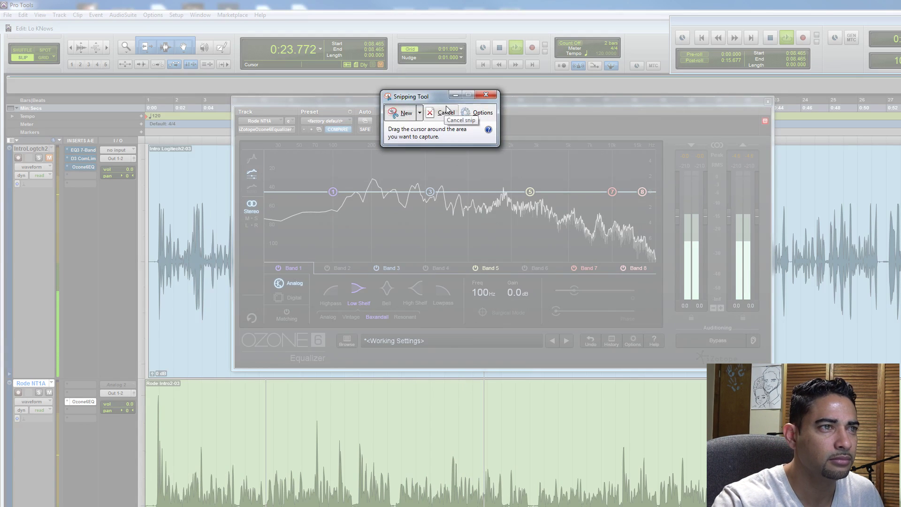
drag(208, 78, 800, 395)
drag(686, 7, 783, 137)
click(770, 38)
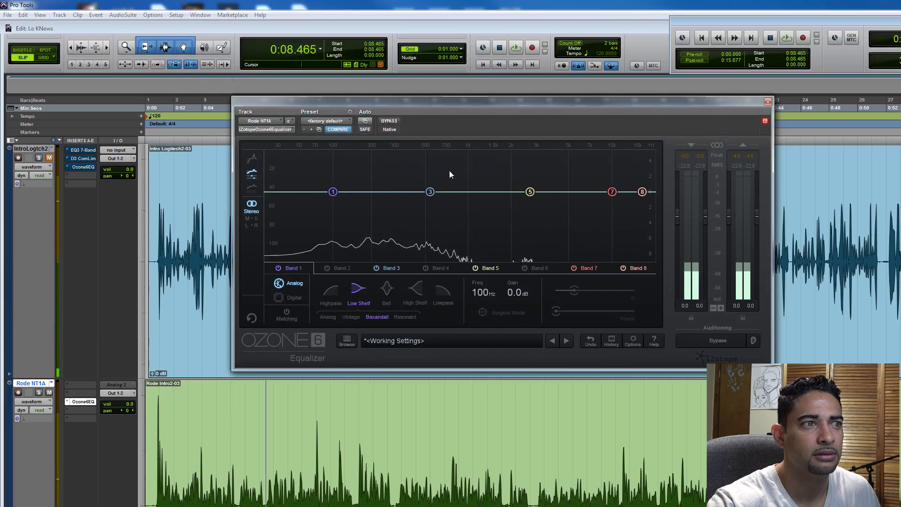
Step: Bring the Rode NT1A snip back into view, move it aside and close the Ozone 6 Equalizer window
key(alt+Tab)
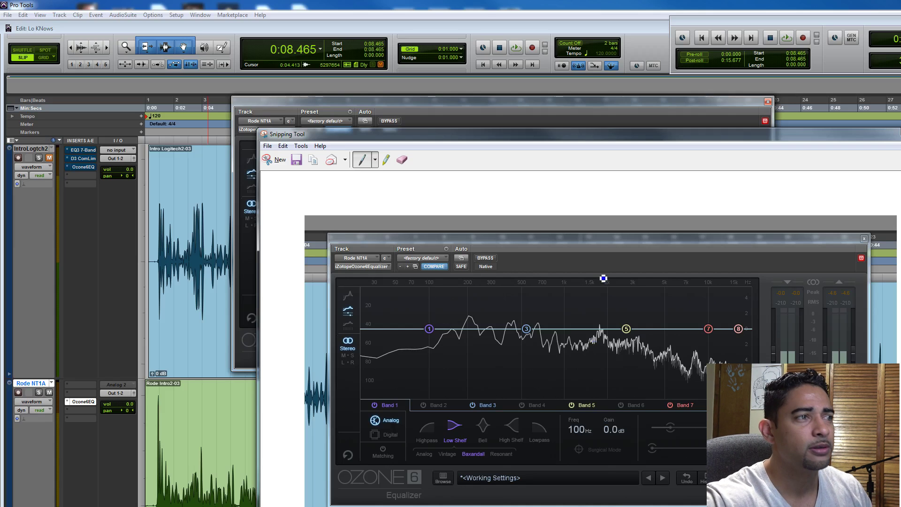
drag(574, 141, 677, 184)
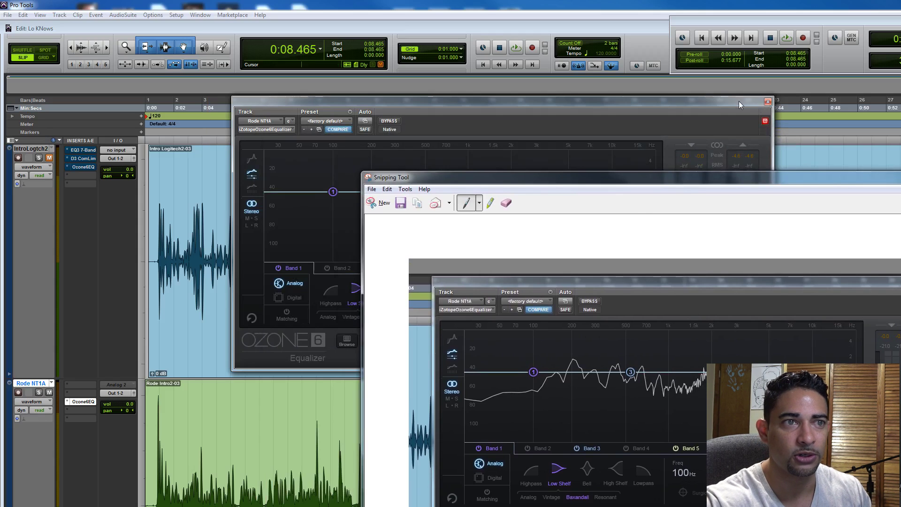
click(768, 101)
drag(772, 108, 645, 389)
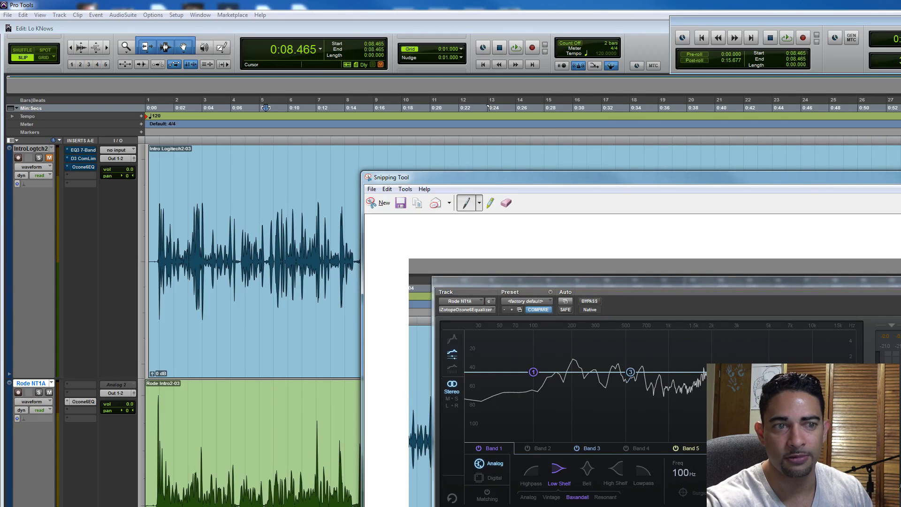
Step: Mute the Rode NT1A track
click(49, 393)
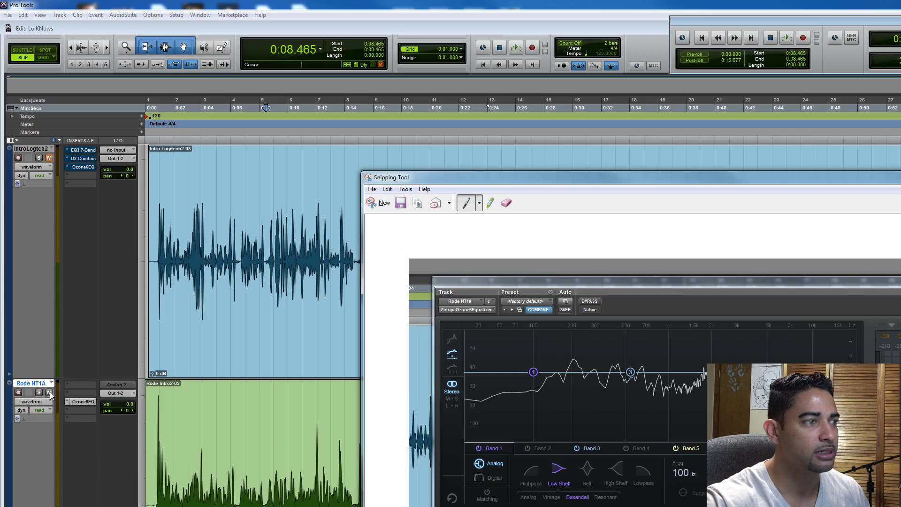
click(49, 393)
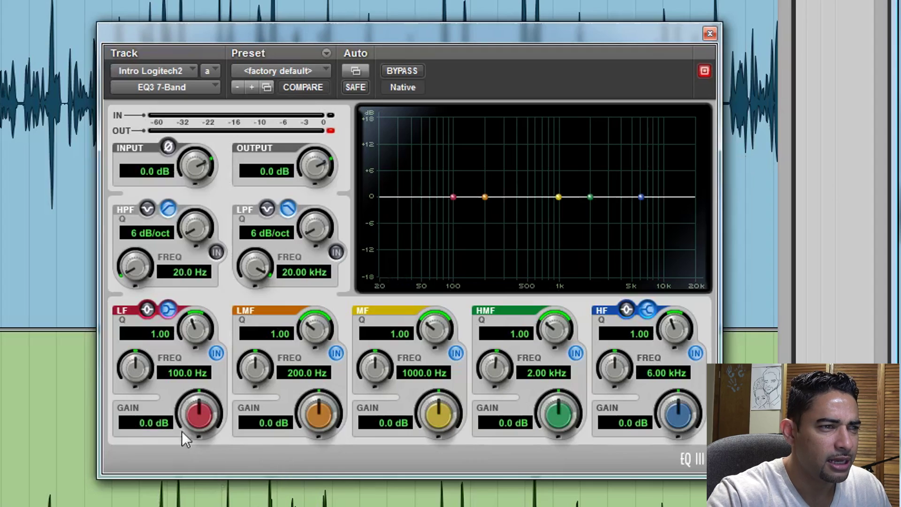
Step: Try the LF band of the EQ3 7-Band with its gain at -1.1 dB and frequency at 43.7 Hz
mouse_move(193, 409)
mouse_down()
mouse_move(212, 305)
mouse_move(190, 451)
mouse_move(192, 408)
mouse_up()
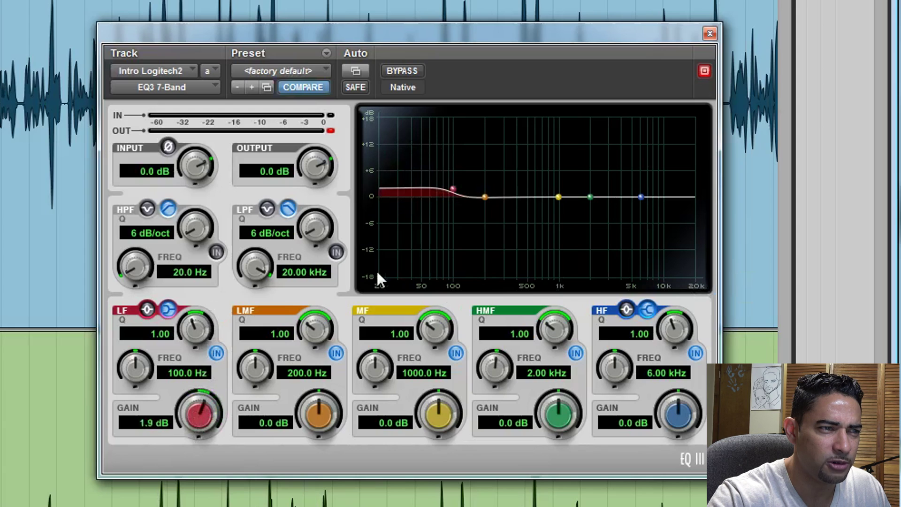
drag(188, 409, 177, 503)
drag(140, 372, 128, 475)
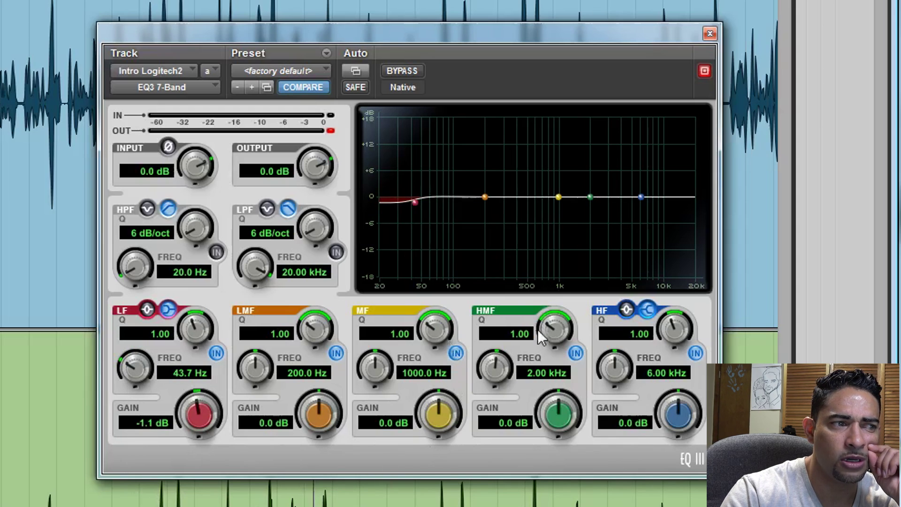
Step: Set the MF band to 1.08 kHz, cut its gain to -6.3 dB and narrow the Q to 10.00
drag(380, 367, 367, 410)
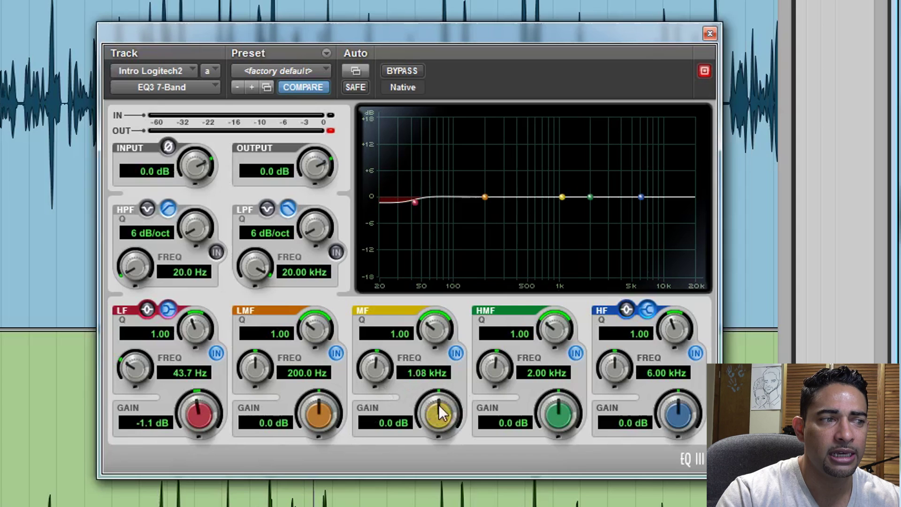
drag(438, 404, 439, 506)
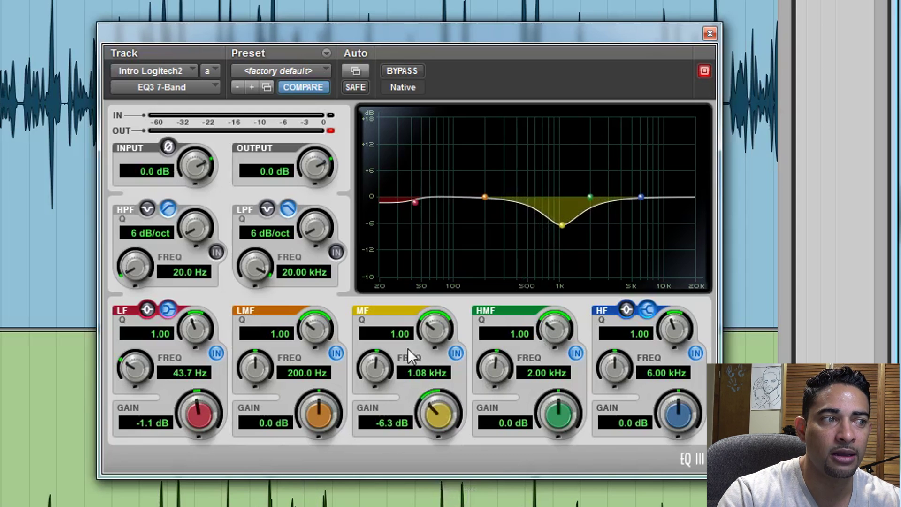
drag(424, 331, 470, 264)
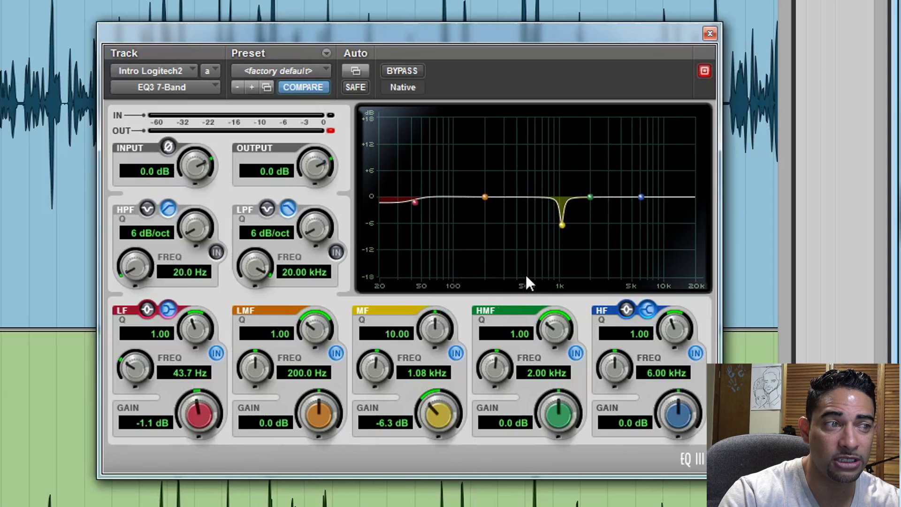
Step: Bring the MF band's gain back to about 0.1 dB and widen its Q to 1.16
drag(448, 408, 440, 449)
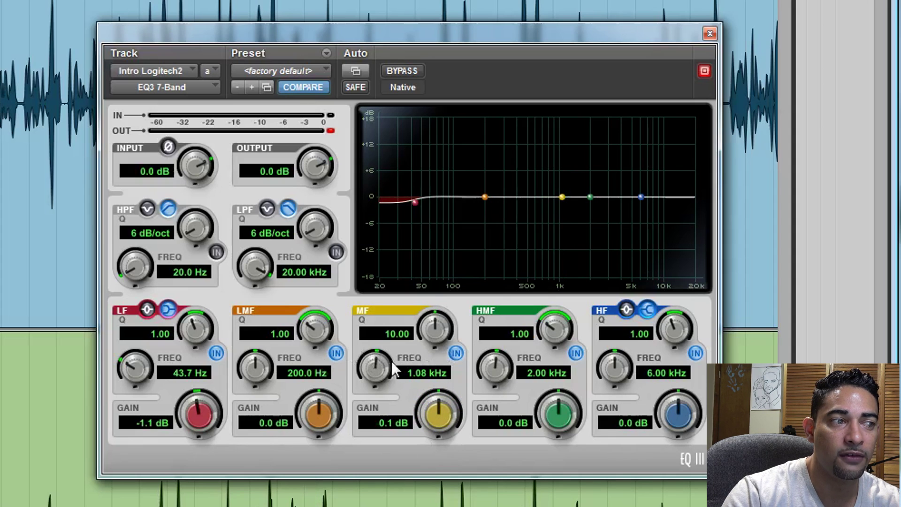
mouse_move(432, 327)
mouse_down()
mouse_move(431, 341)
mouse_move(432, 331)
mouse_up()
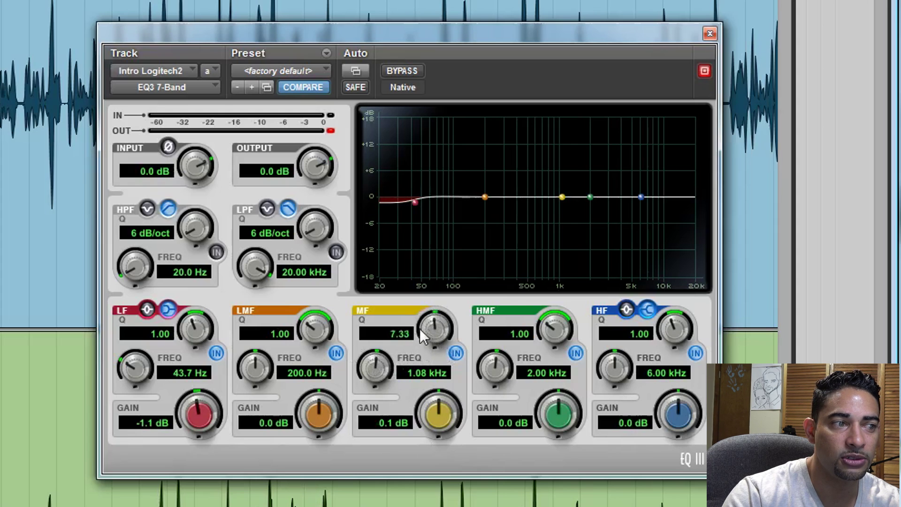
drag(433, 319, 433, 322)
drag(432, 375, 433, 418)
drag(432, 468, 435, 462)
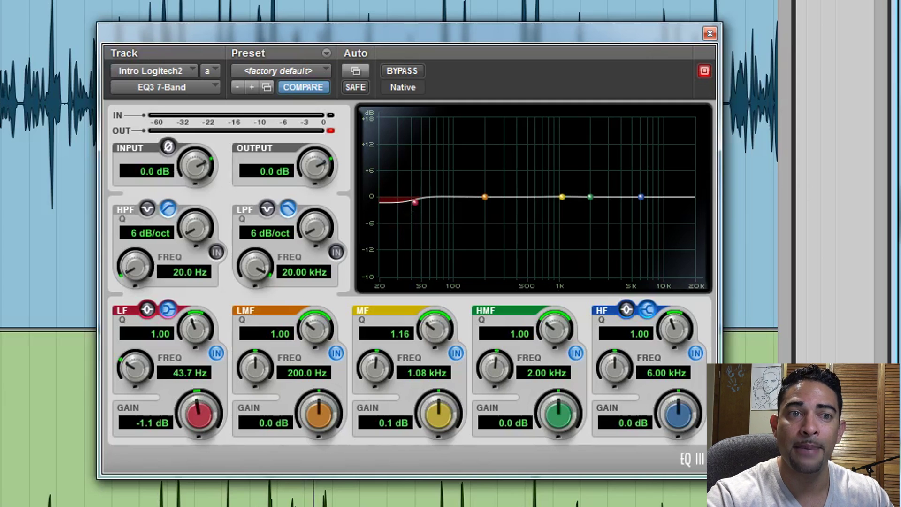
Step: Boost the LF band to 12.0 dB with a frequency of 116.5 Hz and a Q of 0.97 while listening to playback
drag(198, 424, 189, 324)
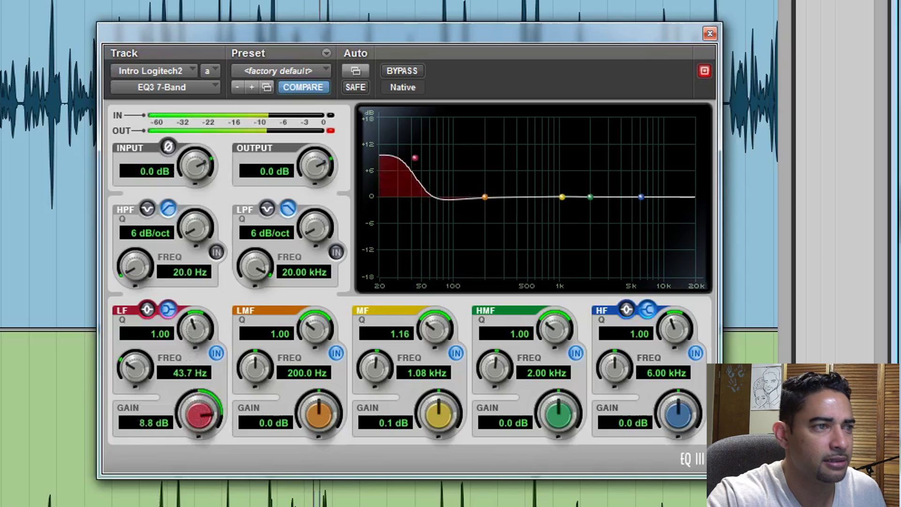
drag(188, 324, 189, 390)
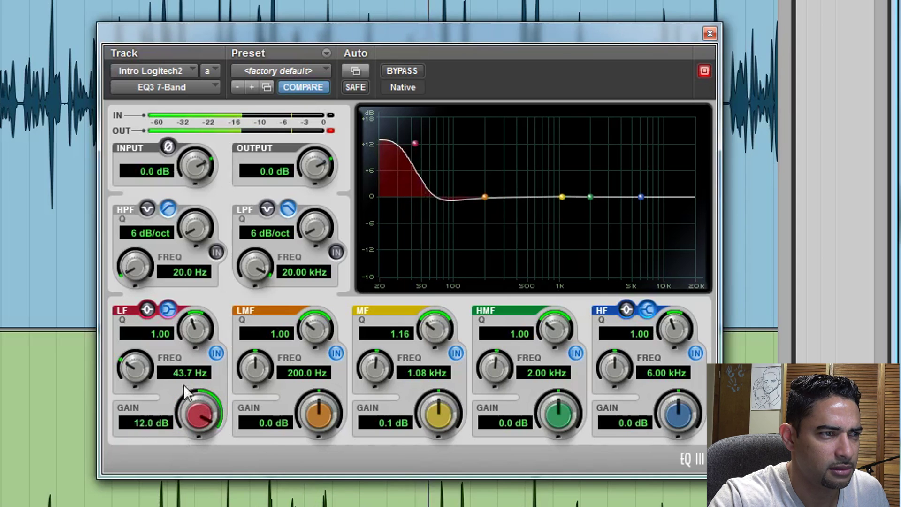
drag(135, 367, 157, 427)
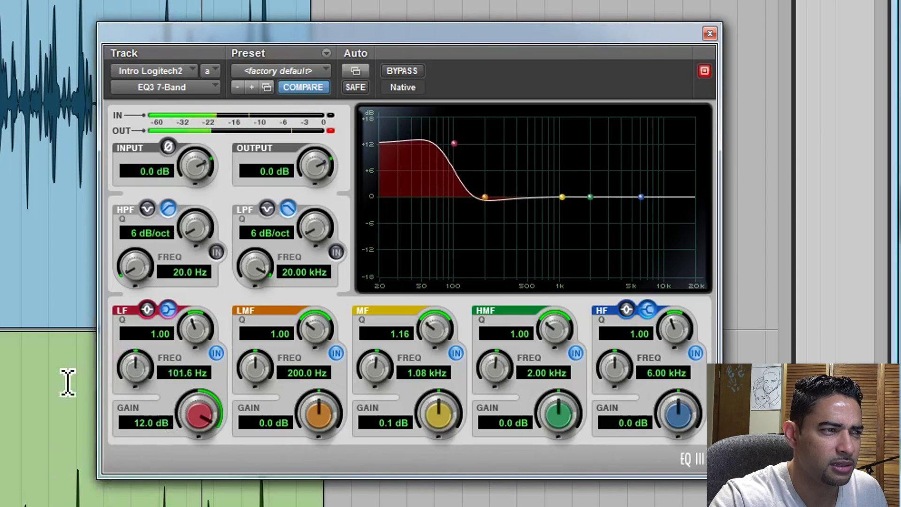
drag(187, 331, 155, 383)
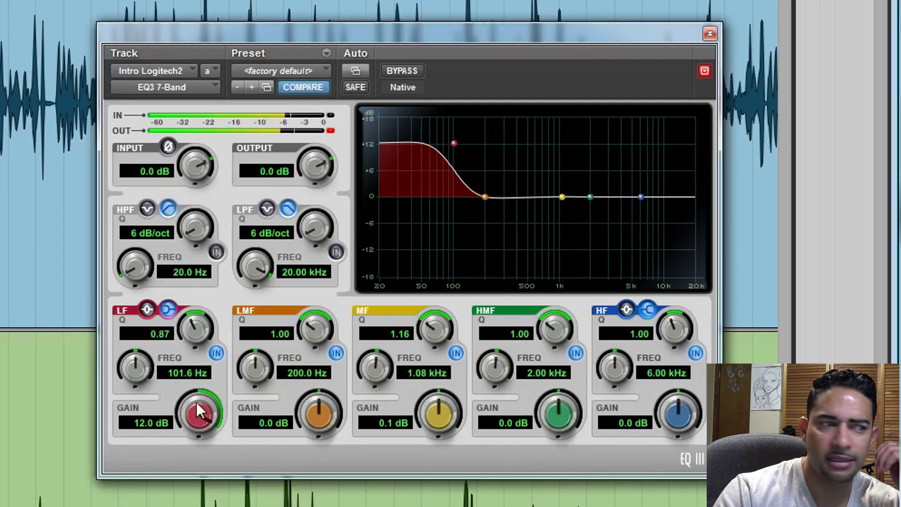
drag(135, 362, 194, 348)
drag(137, 369, 151, 475)
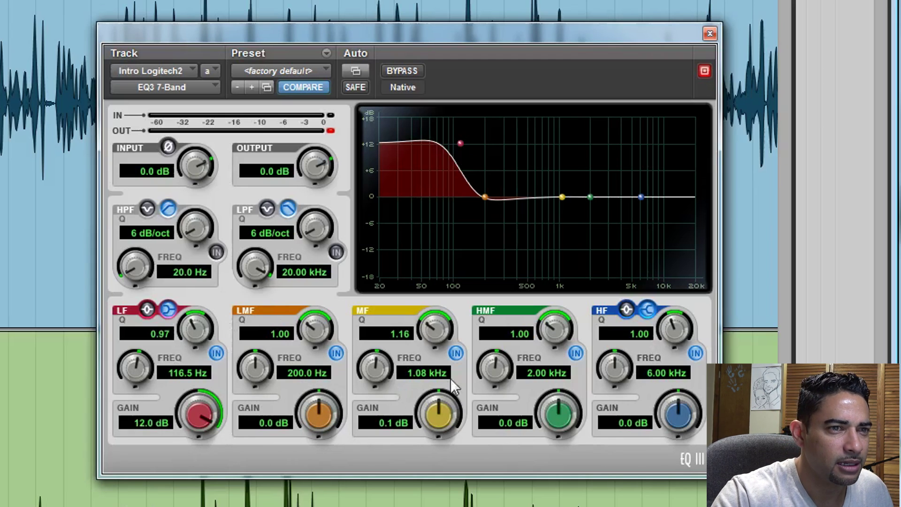
Step: Boost the LMF band to 9.0 dB at 150.9 Hz, and adjust the LF band to 11.3 dB at 164.7 Hz
mouse_move(303, 424)
mouse_down()
mouse_move(312, 328)
mouse_move(312, 424)
mouse_up()
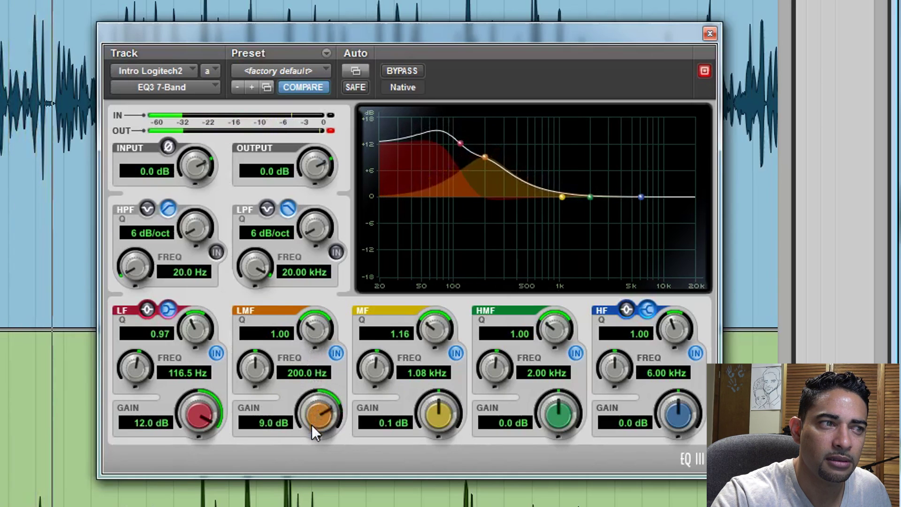
drag(256, 370, 212, 501)
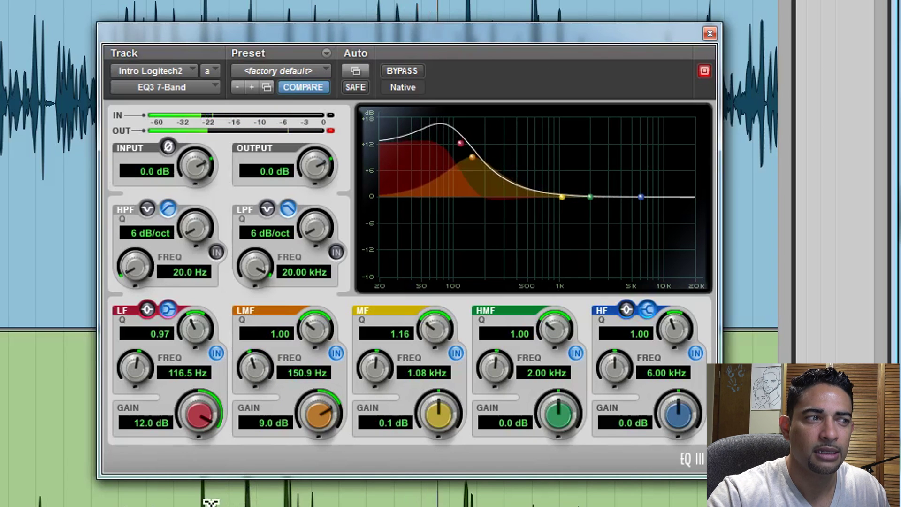
drag(195, 416, 189, 423)
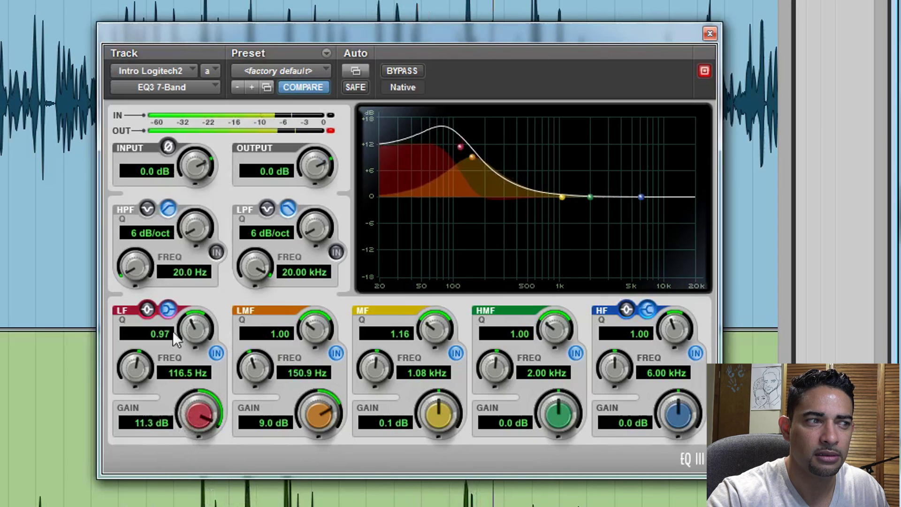
drag(135, 365, 132, 448)
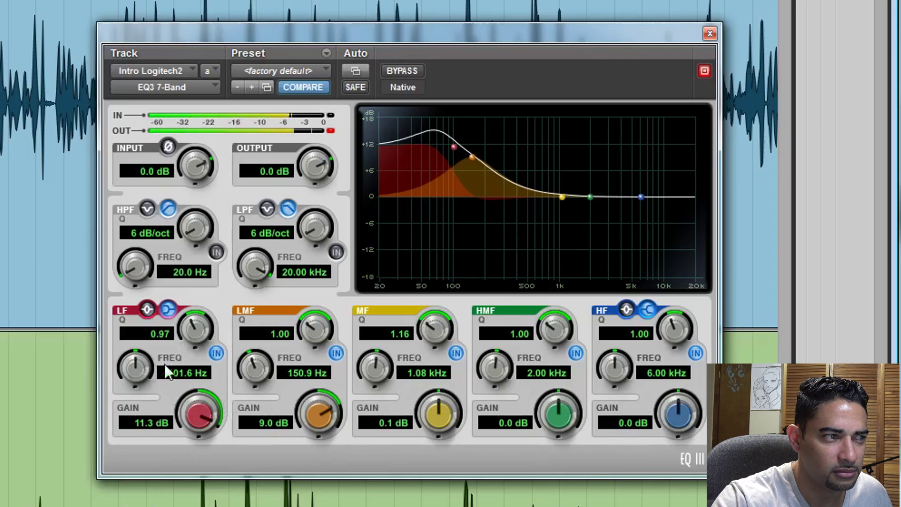
drag(128, 363, 131, 338)
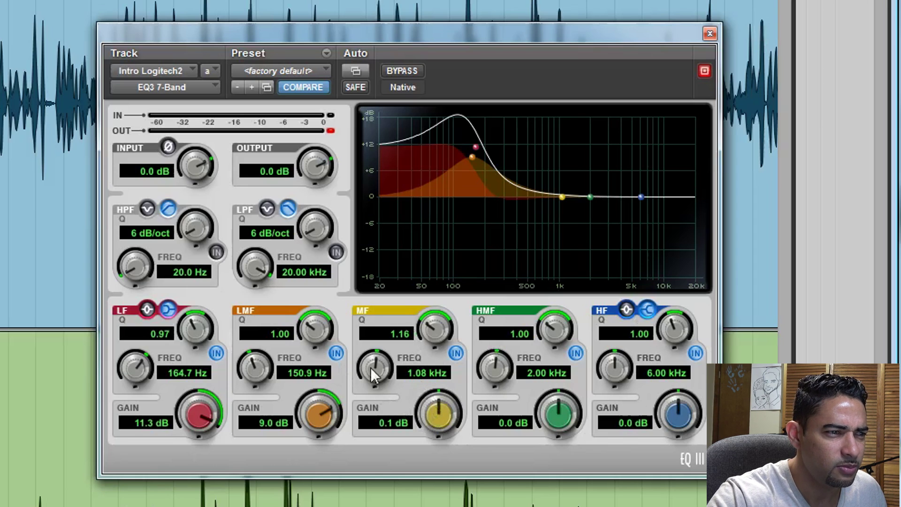
Step: Cut the MF band to -2.2 dB at 1.08 kHz, listen to the track and stop playback
drag(374, 369, 374, 378)
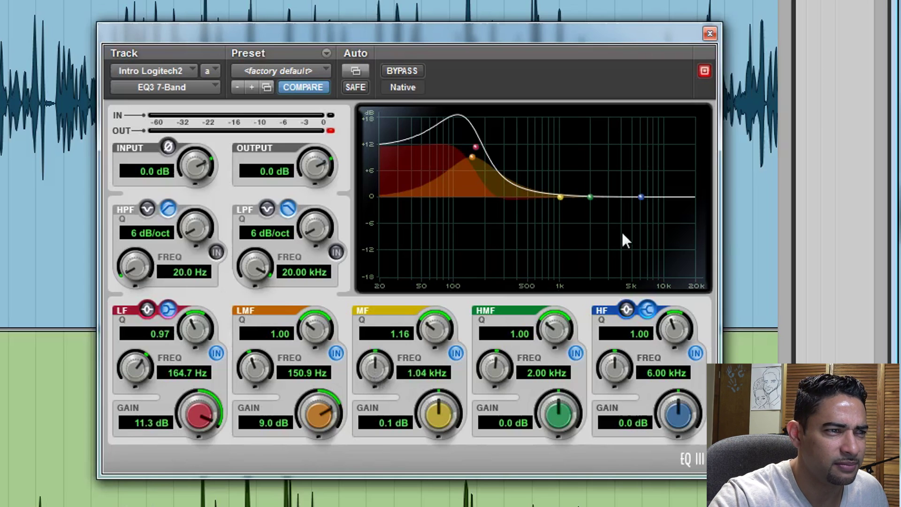
mouse_move(368, 377)
mouse_down()
mouse_move(371, 365)
mouse_move(370, 381)
mouse_up()
drag(432, 421, 445, 445)
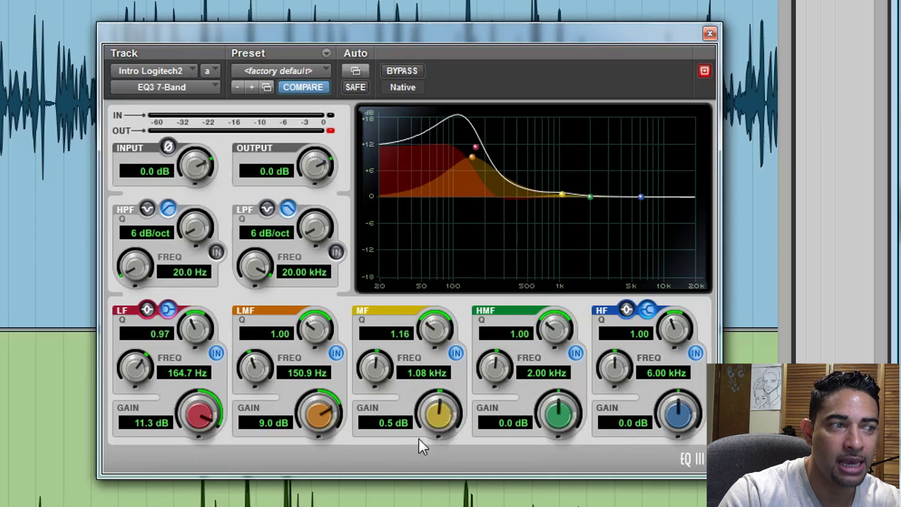
drag(435, 410, 435, 454)
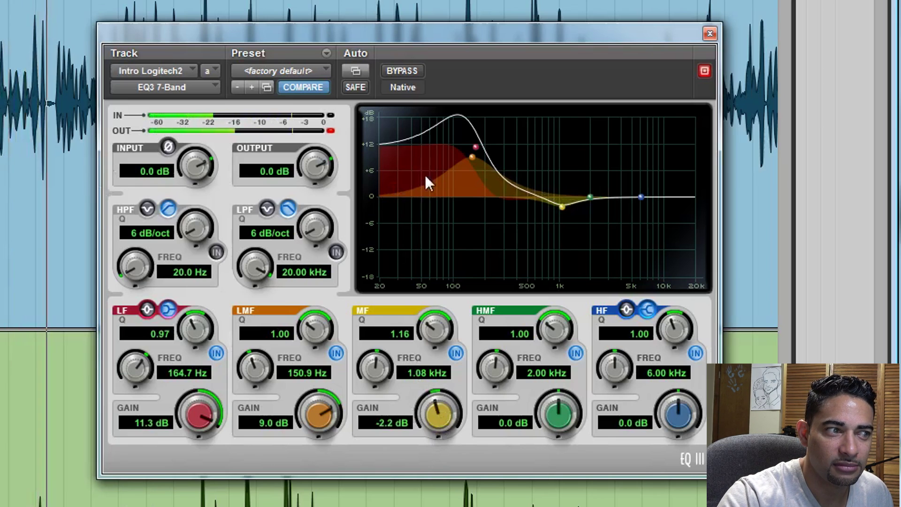
key(space)
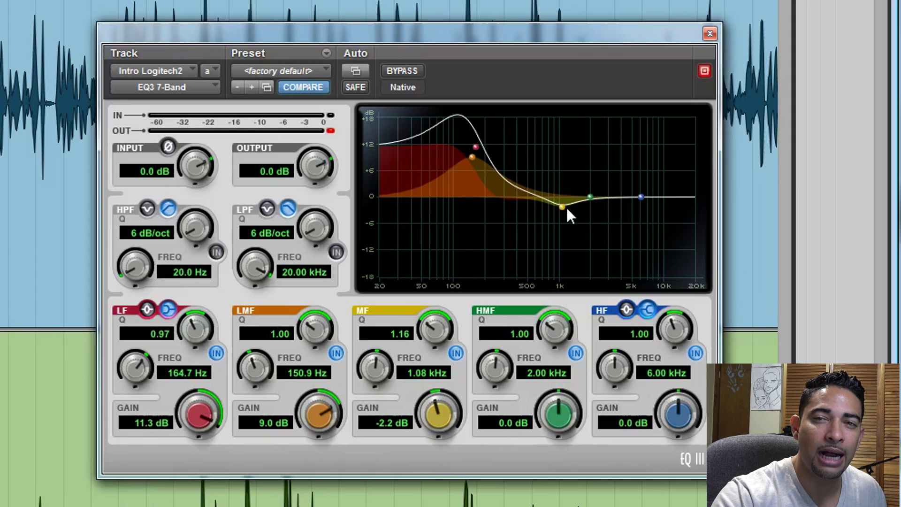
Step: Reduce the LF gain to 7.3 dB and the LMF gain to 7.4 dB, checking the sound with playback
drag(197, 410, 192, 483)
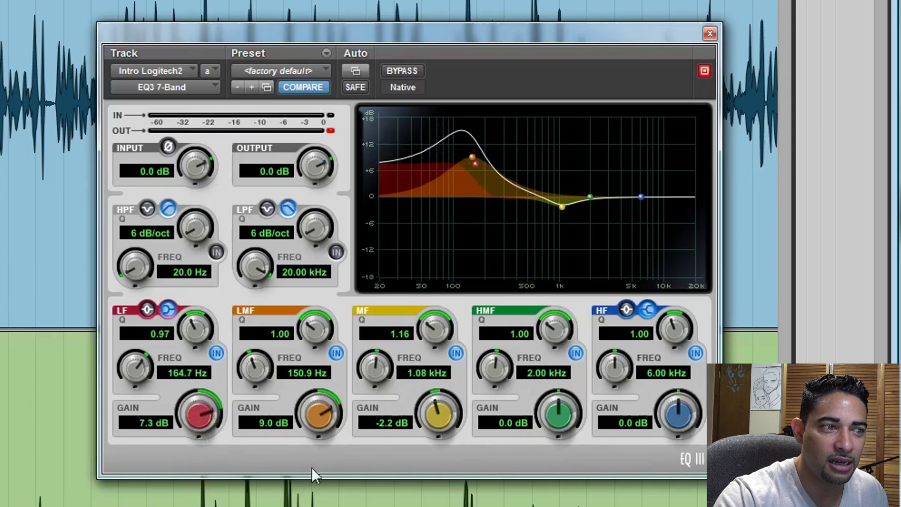
drag(300, 416, 314, 432)
key(space)
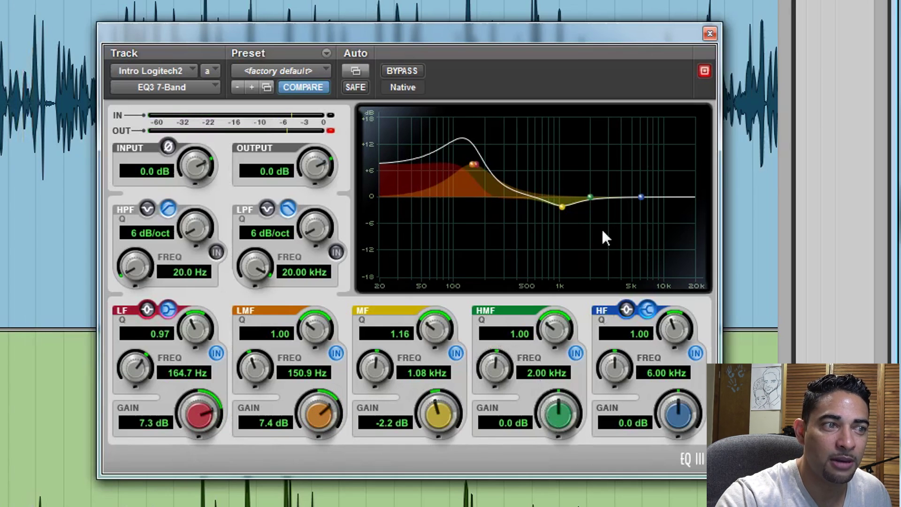
Step: Boost the HMF band's gain to 4.3 dB by ear, stopping and restarting playback
drag(553, 421, 557, 357)
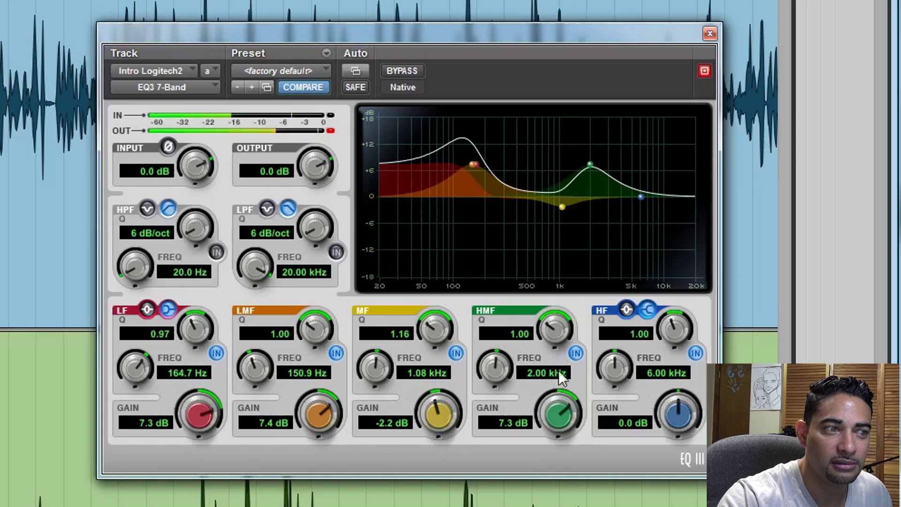
drag(554, 415, 545, 501)
drag(553, 412, 585, 422)
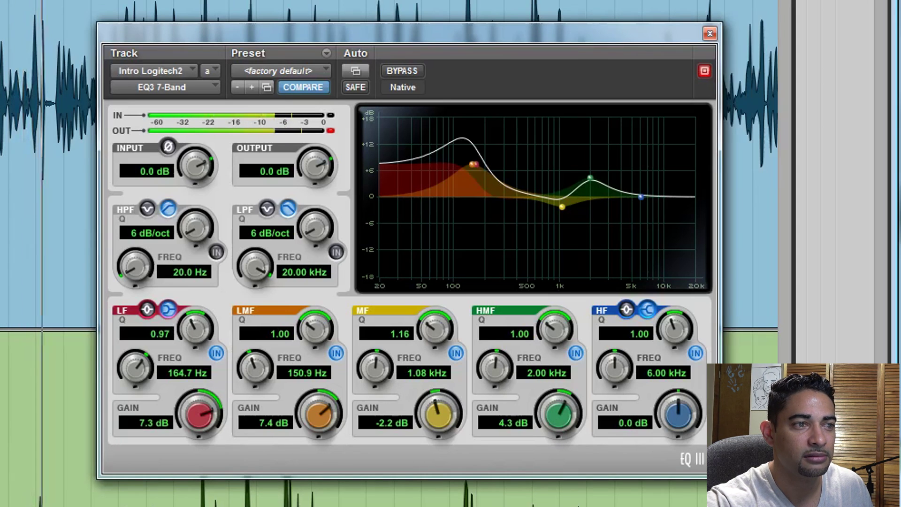
key(space)
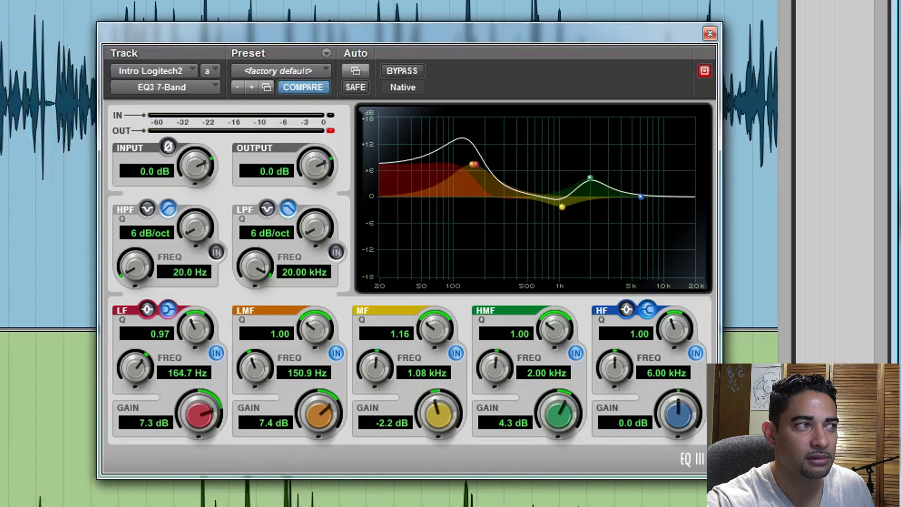
key(space)
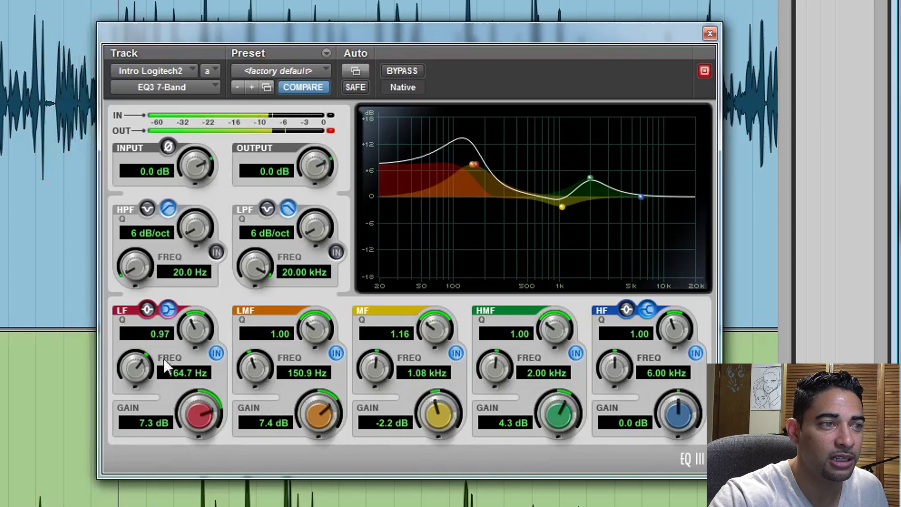
Step: Raise the band gains during playback to 7.2 dB for HMF, 7.9 dB for LF and 10.1 dB for LMF
drag(558, 413, 559, 388)
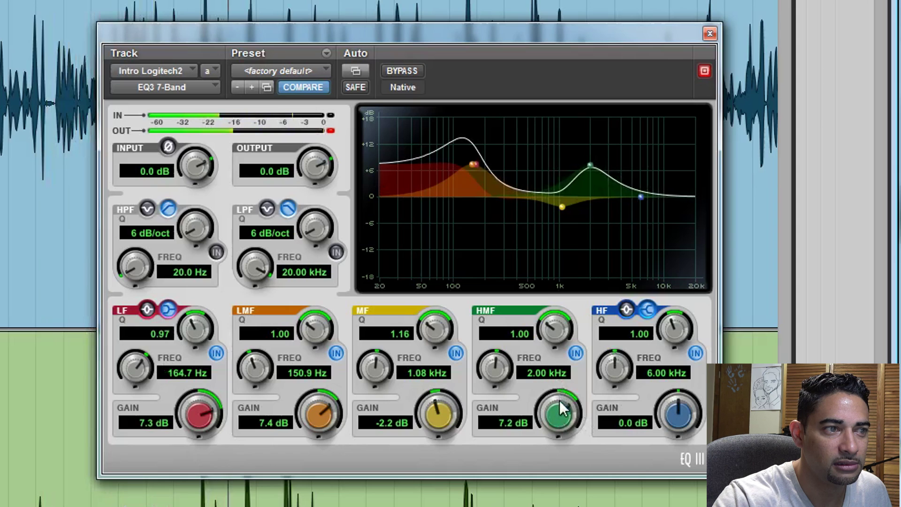
mouse_move(197, 413)
mouse_down()
mouse_move(192, 364)
mouse_move(197, 505)
mouse_move(207, 415)
mouse_up()
mouse_move(314, 411)
mouse_down()
mouse_move(314, 368)
mouse_move(304, 505)
mouse_move(309, 426)
mouse_up()
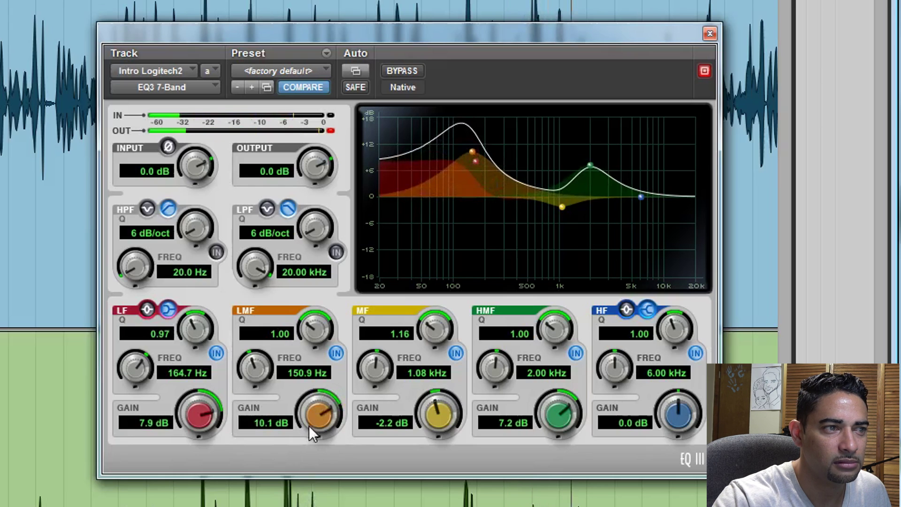
Step: Toggle the equalizer's bypass repeatedly during playback to compare the original and equalized Logitech sound
click(402, 71)
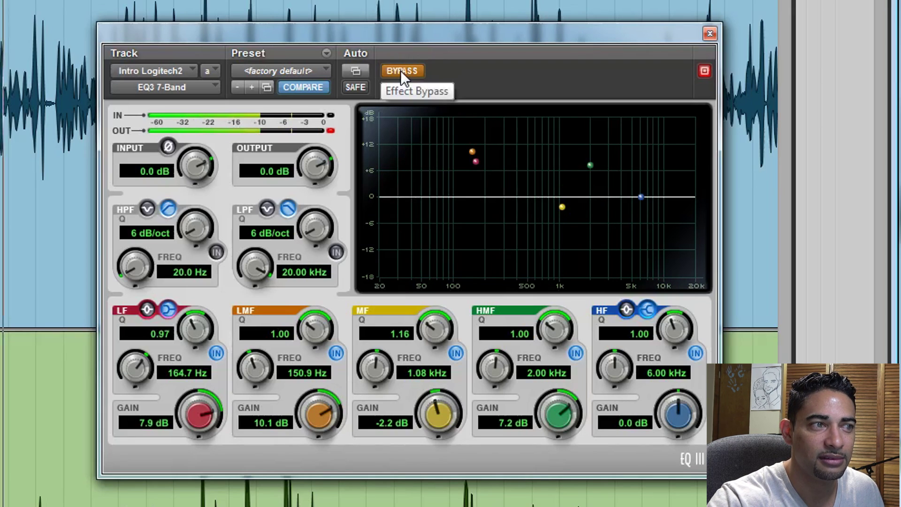
click(401, 71)
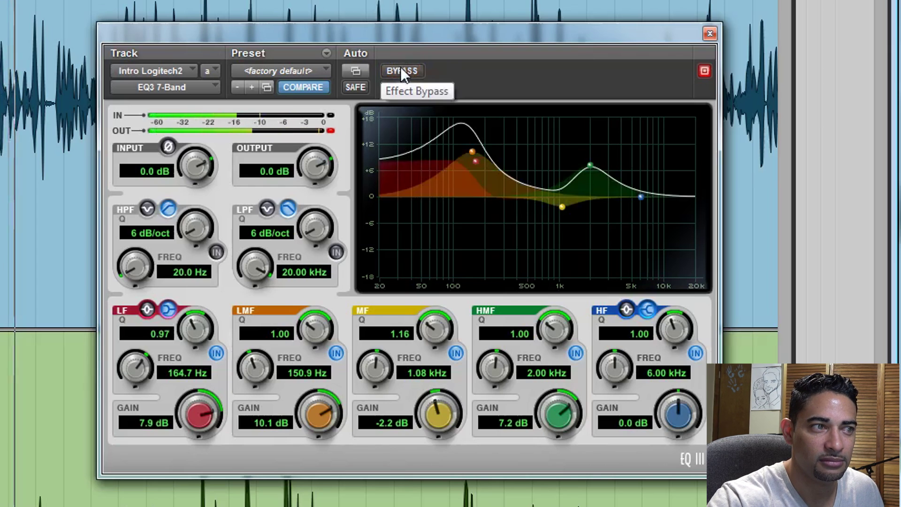
click(403, 69)
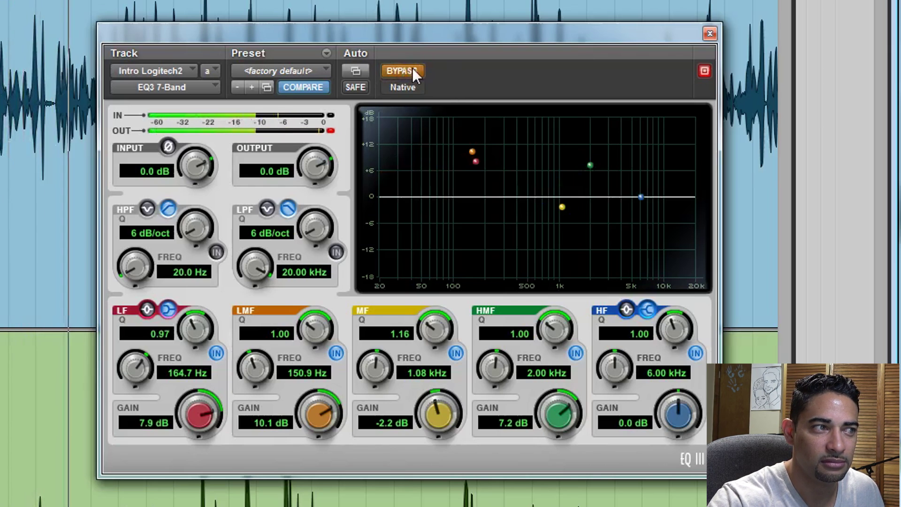
click(412, 71)
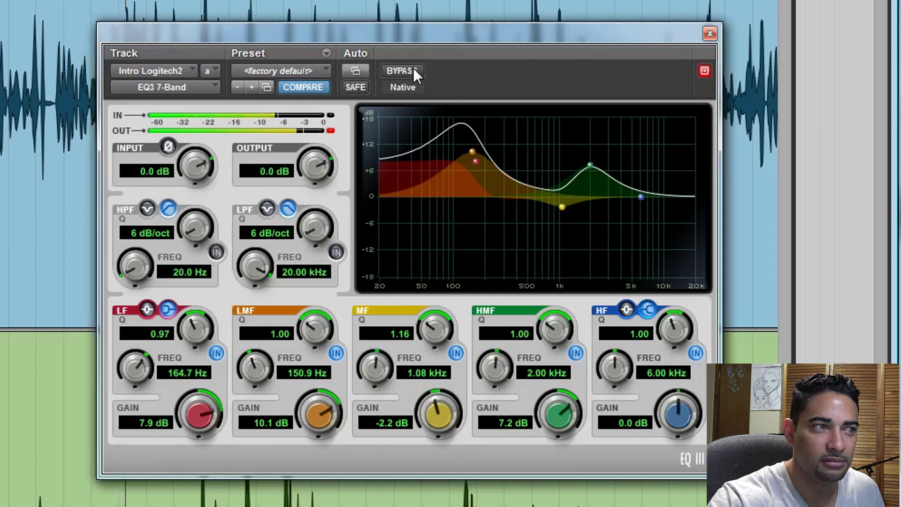
click(414, 70)
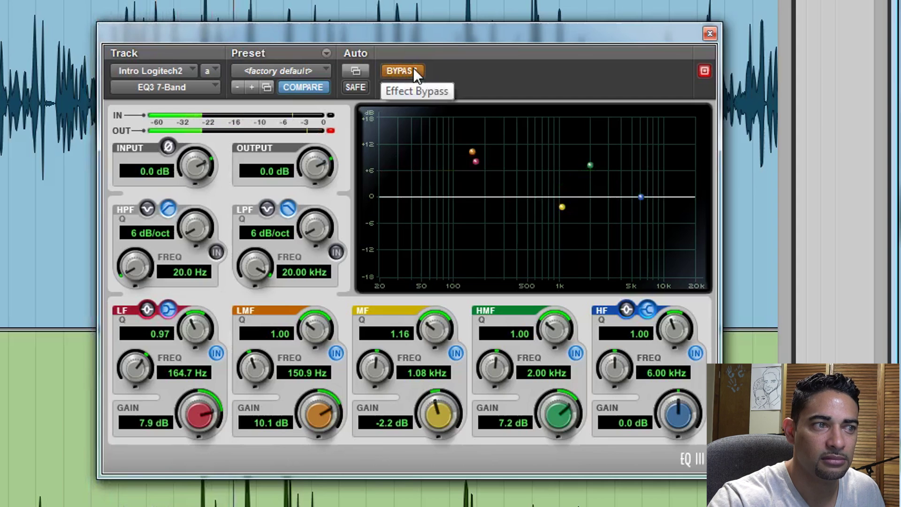
Step: Turn the equalizer back on and raise the HF band's frequency to 11.29 kHz
click(414, 69)
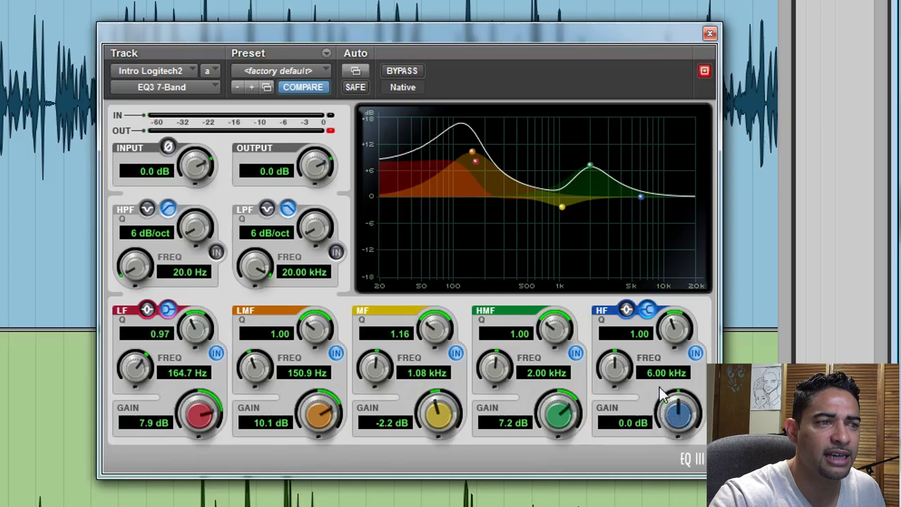
mouse_move(658, 399)
mouse_down()
mouse_move(670, 404)
mouse_move(662, 393)
mouse_up()
drag(613, 367, 612, 333)
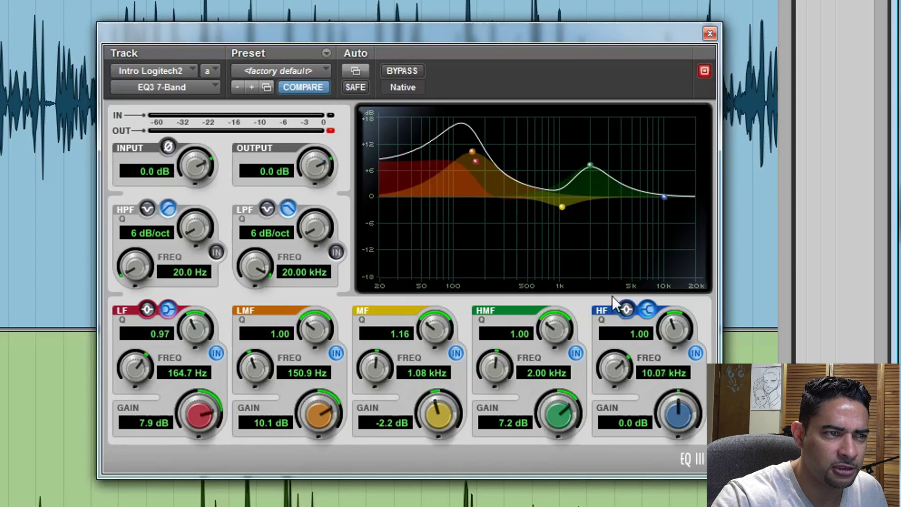
drag(613, 285, 613, 284)
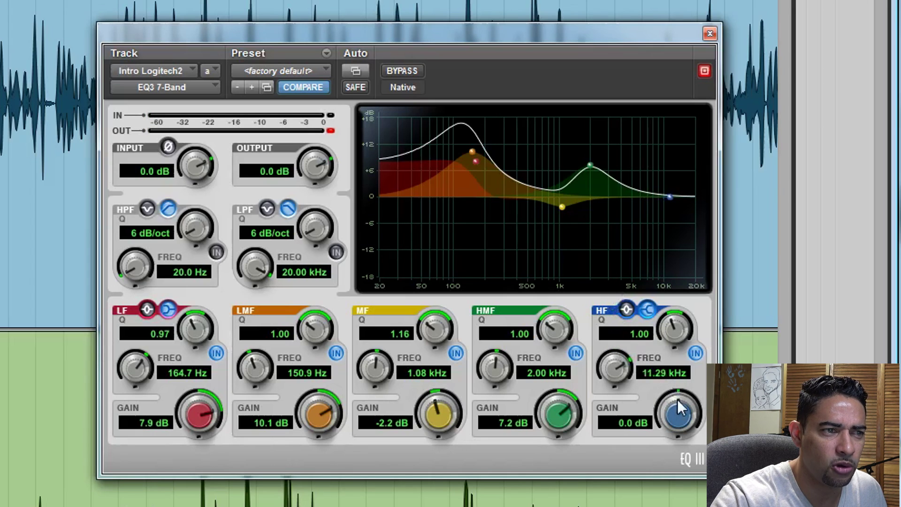
Step: Shape the HF band by ear during playback, setting its Q to 1.25 and its gain to -12.0 dB
drag(674, 412, 667, 502)
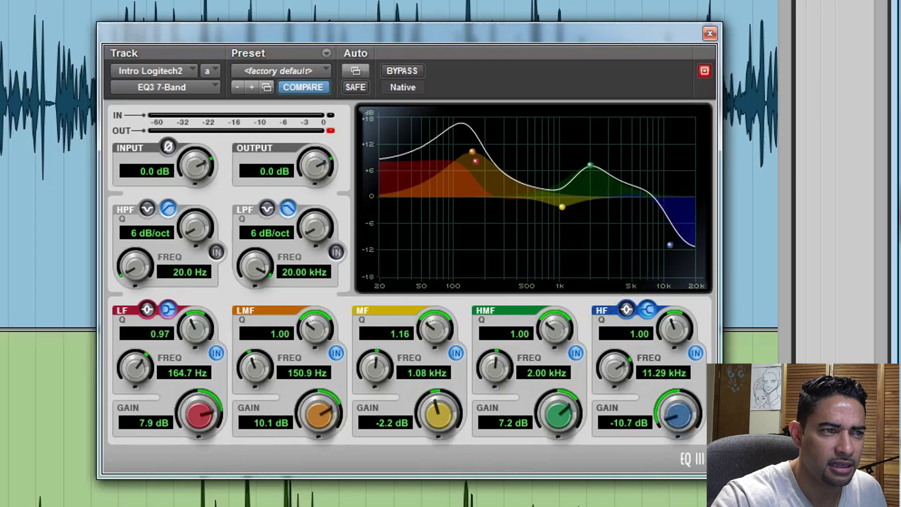
mouse_move(670, 244)
mouse_down()
mouse_move(670, 280)
mouse_move(672, 259)
mouse_up()
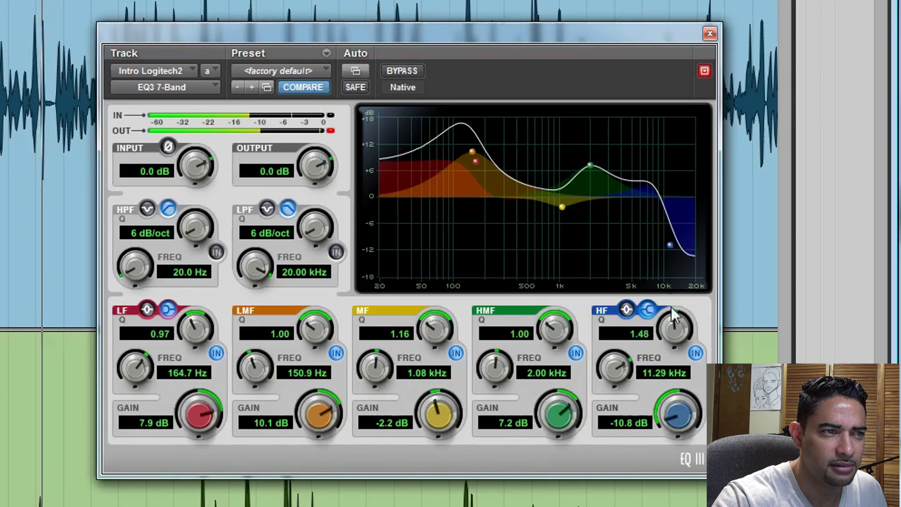
drag(669, 339, 670, 340)
drag(667, 405, 684, 219)
drag(687, 160, 671, 489)
drag(671, 455, 689, 506)
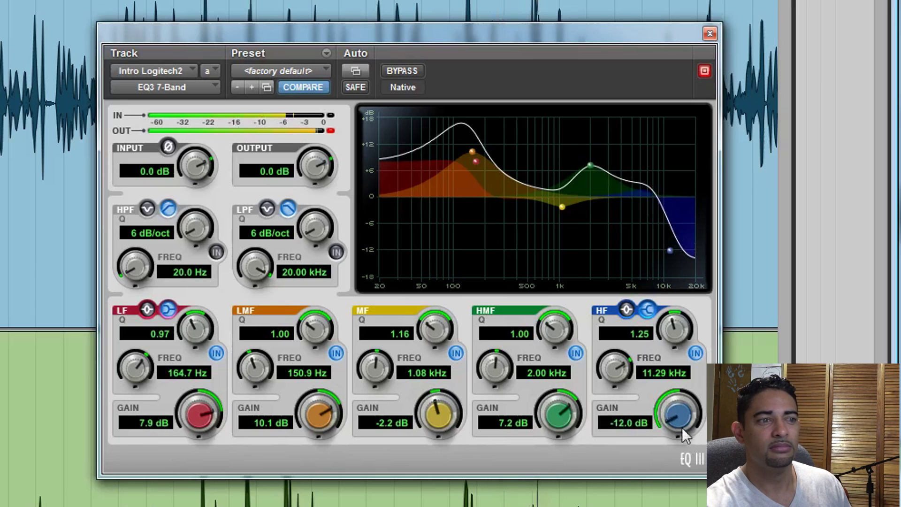
Step: Lower the HMF gain to 2.3 dB and compare the bypassed and equalized sound with playback
drag(557, 412, 556, 453)
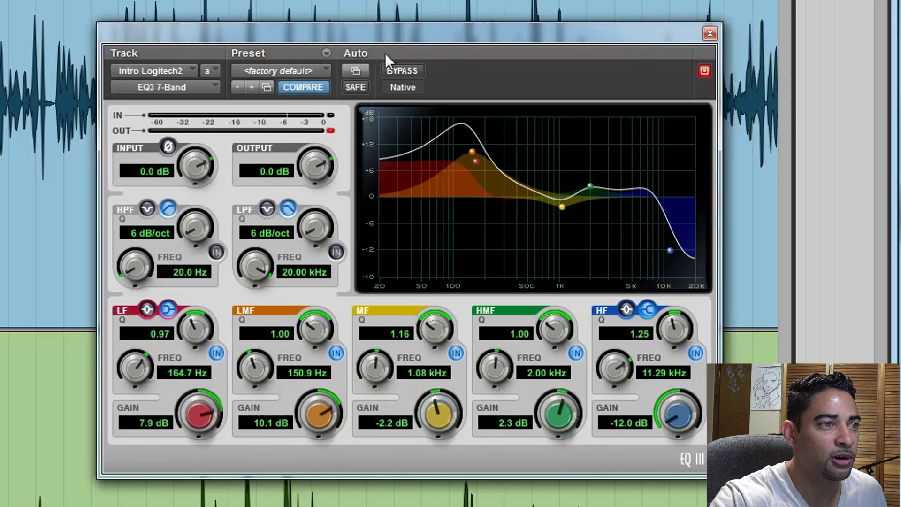
click(396, 73)
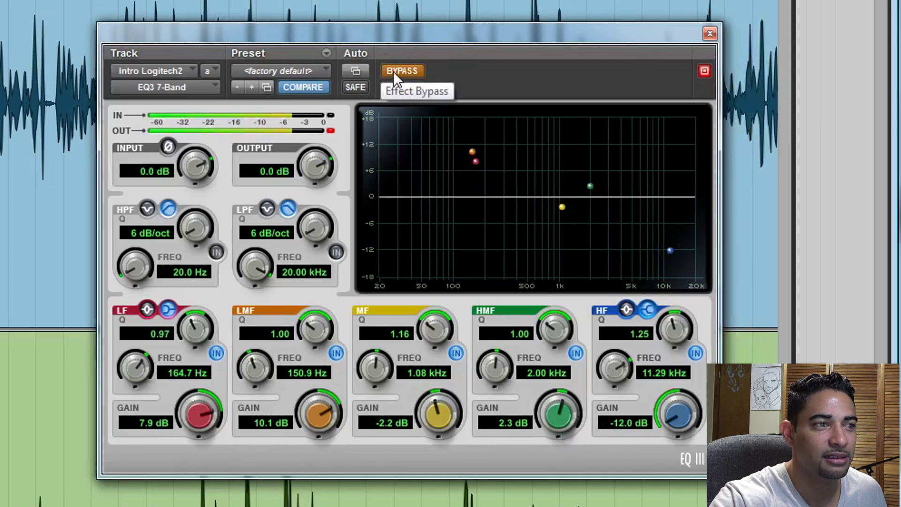
click(395, 70)
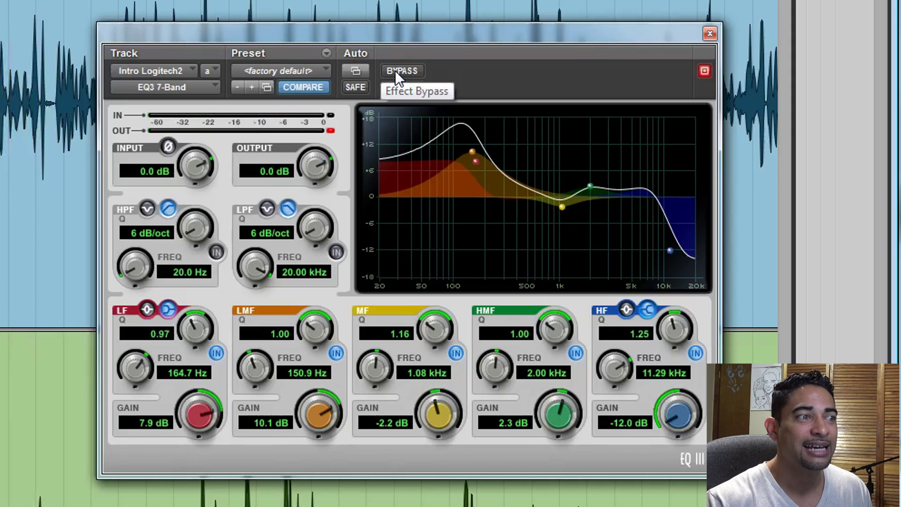
key(space)
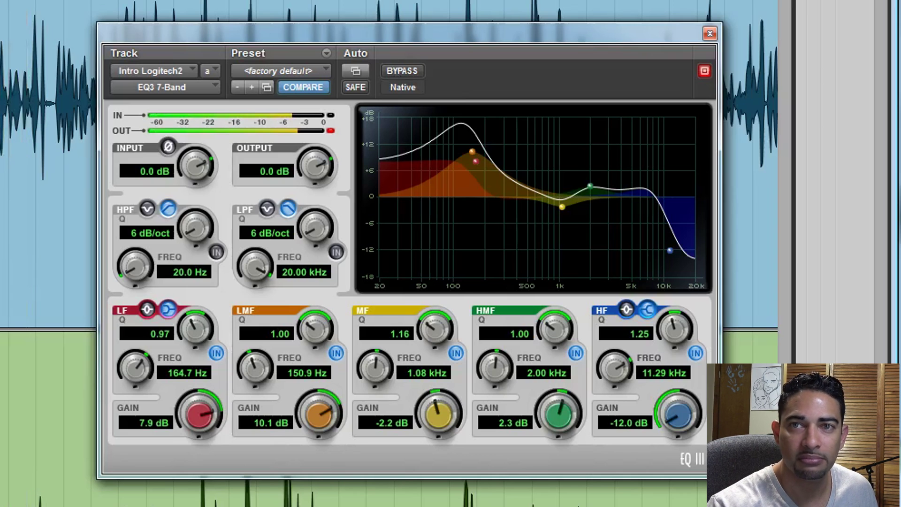
key(space)
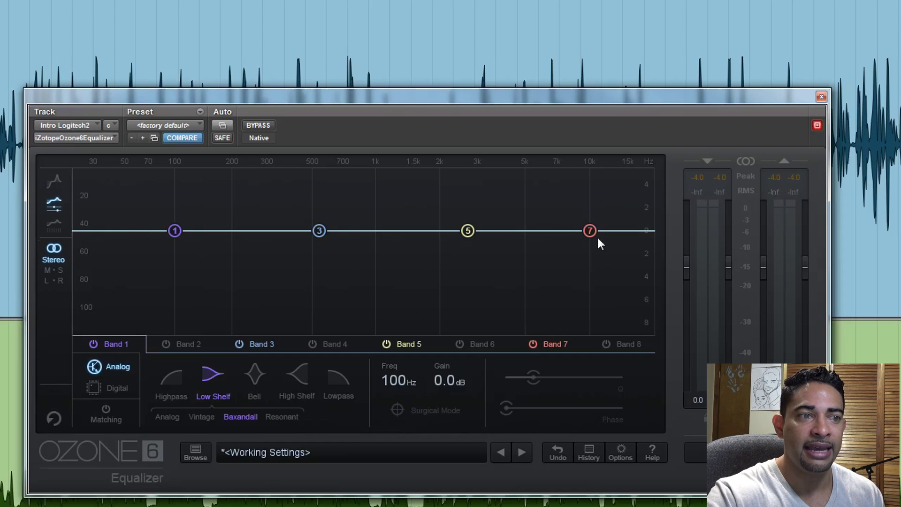
Step: Play the track to examine its spectrum in the Ozone 6 Equalizer, and bypass and close that plug-in
key(space)
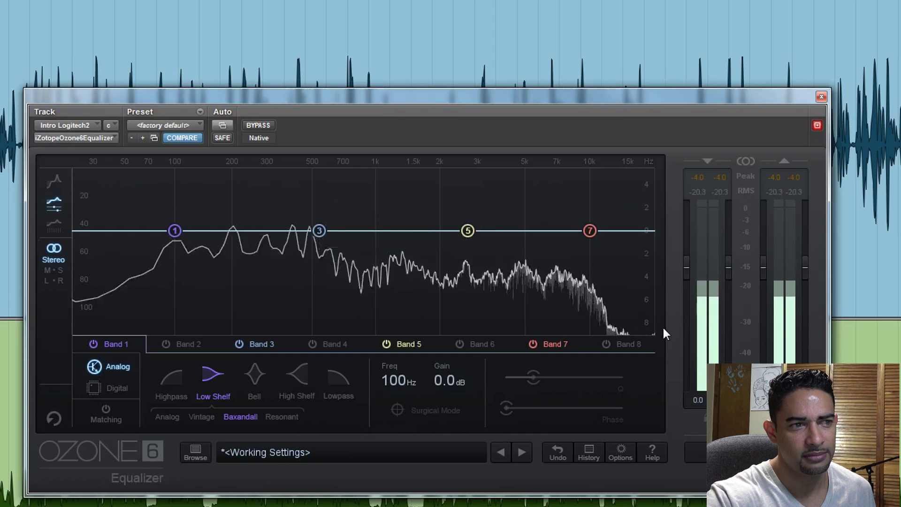
key(space)
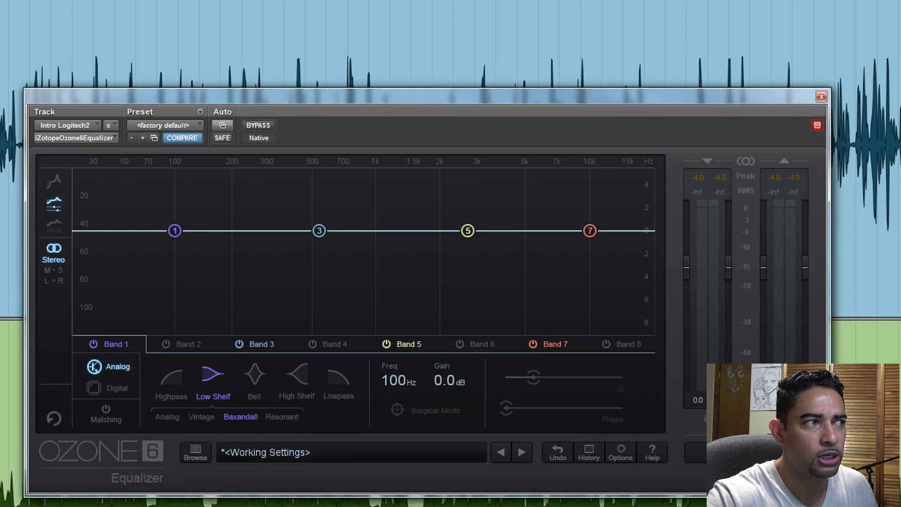
key(ctrl+alt+b)
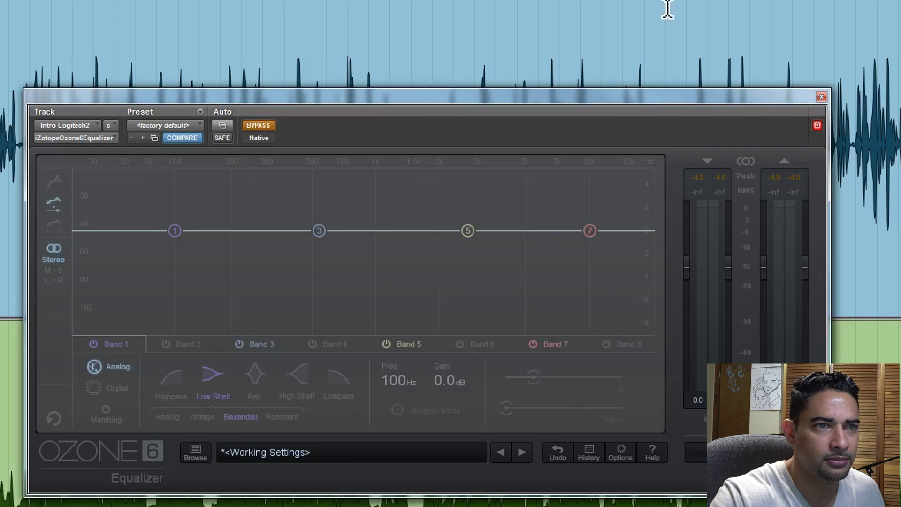
click(822, 97)
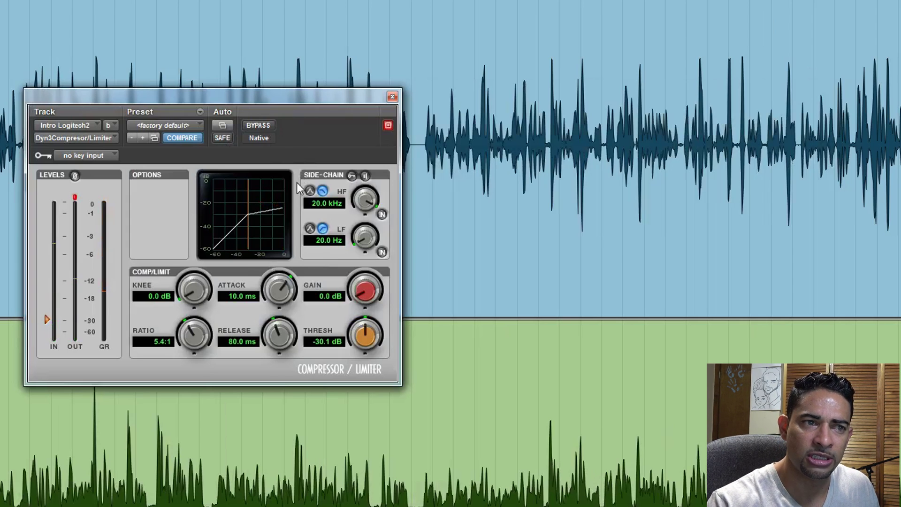
Step: Sweep the compressor's threshold between -29.5 dB and -9.6 dB during playback, leaving it at -27.0 dB
click(258, 125)
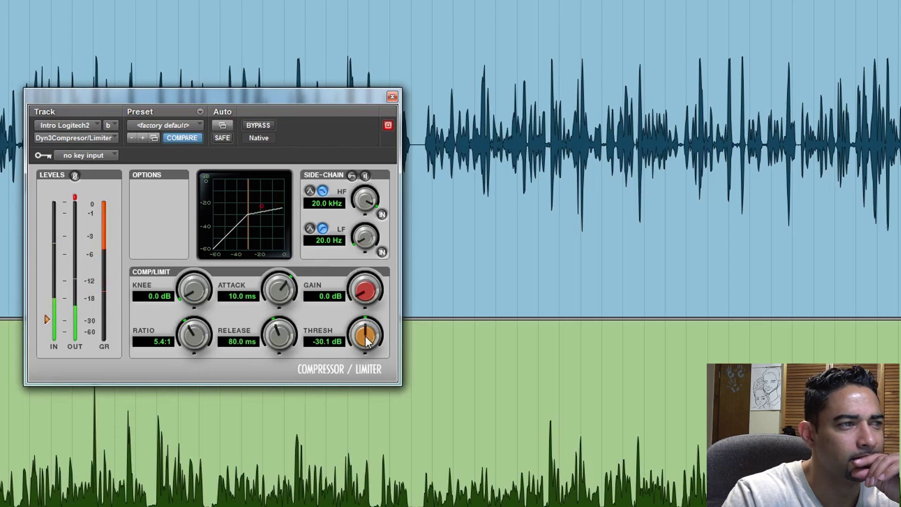
drag(360, 340, 360, 303)
mouse_move(357, 348)
mouse_down()
mouse_move(356, 384)
mouse_move(370, 335)
mouse_up()
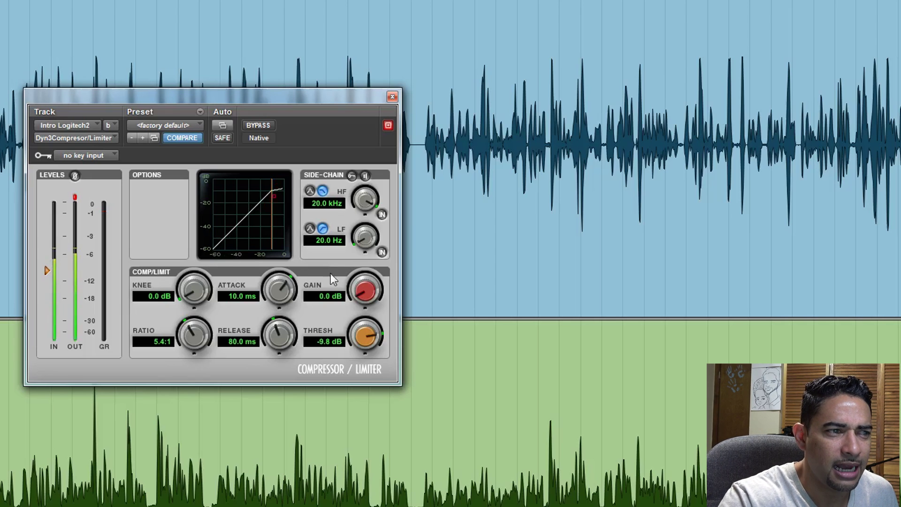
drag(348, 328, 350, 400)
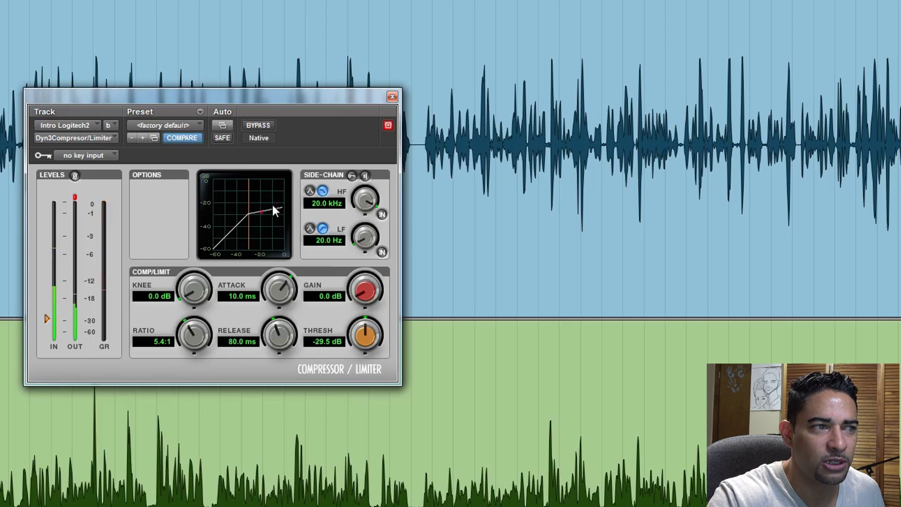
drag(359, 337, 374, 290)
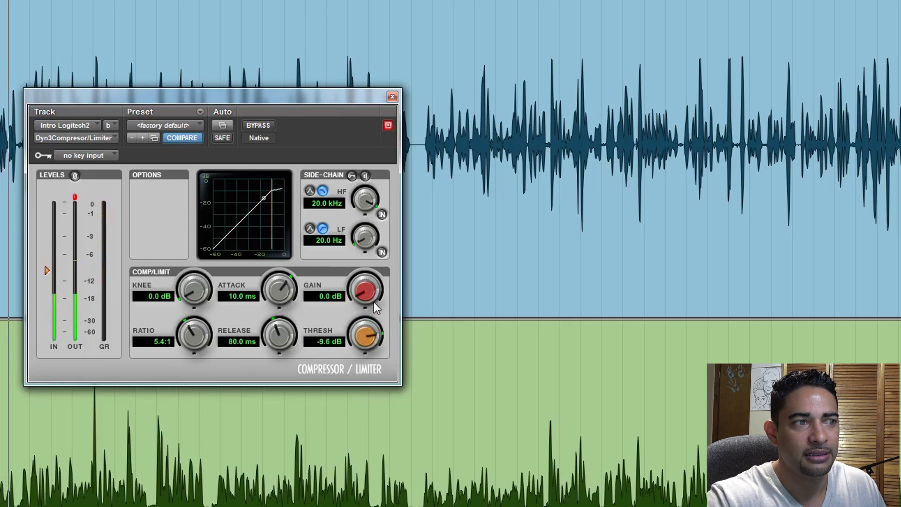
drag(371, 323, 367, 385)
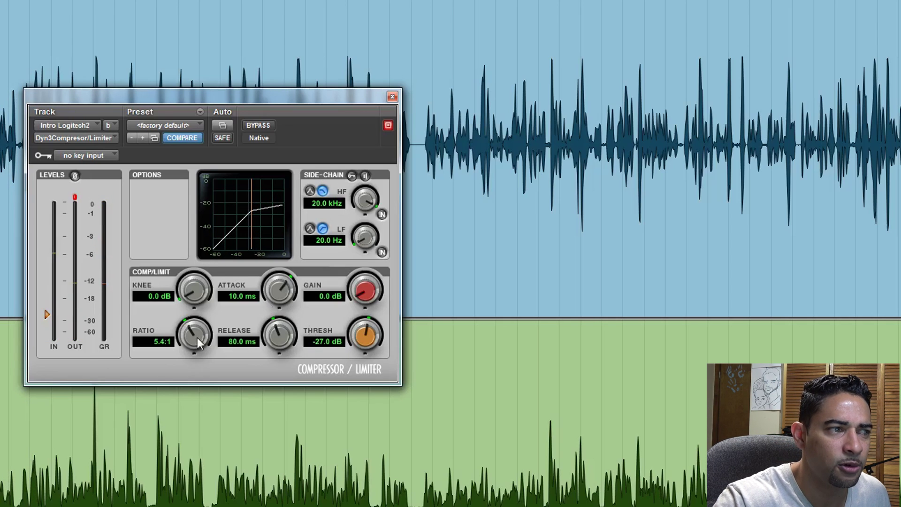
Step: Adjust the compressor by ear to a 3.8:1 ratio and a -20.0 dB threshold
drag(198, 339, 188, 371)
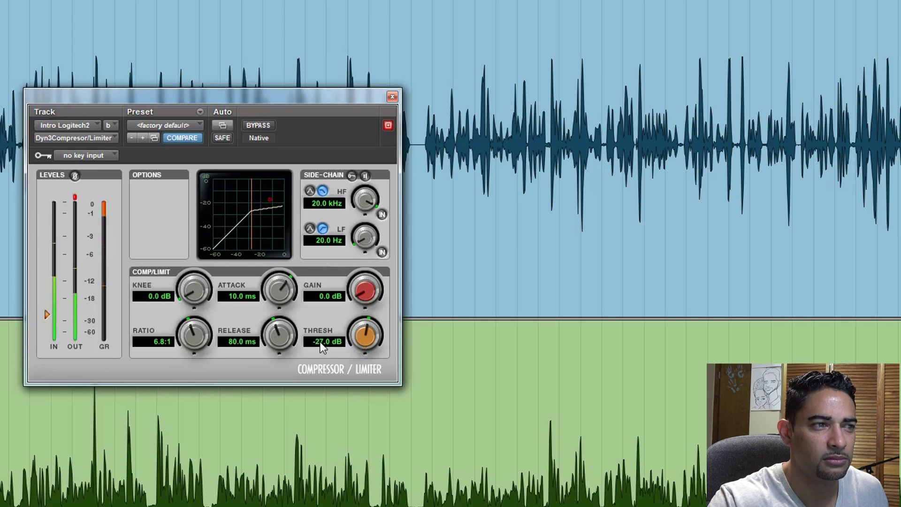
mouse_move(360, 341)
mouse_down()
mouse_move(362, 349)
mouse_move(367, 327)
mouse_move(365, 338)
mouse_up()
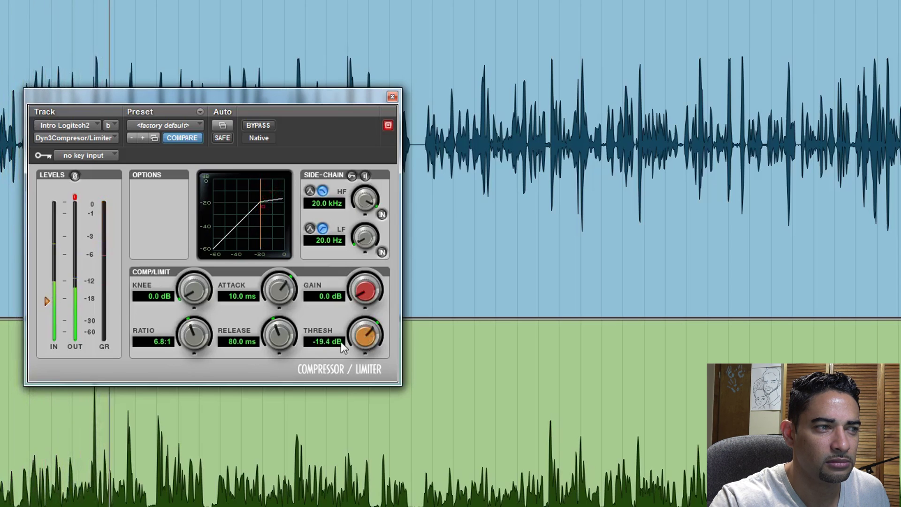
mouse_move(193, 334)
mouse_down()
mouse_move(191, 264)
mouse_move(190, 374)
mouse_move(199, 387)
mouse_move(198, 349)
mouse_up()
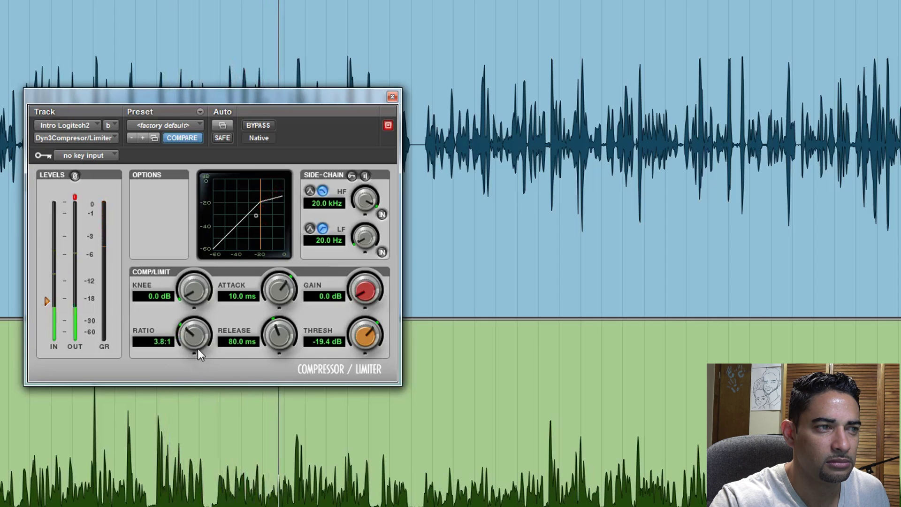
drag(354, 337, 352, 362)
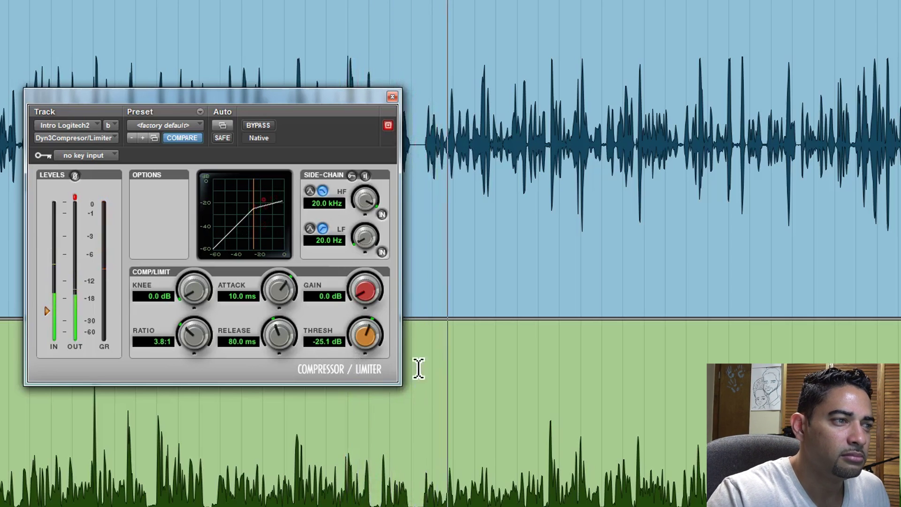
mouse_move(361, 336)
mouse_down()
mouse_move(366, 324)
mouse_move(362, 340)
mouse_up()
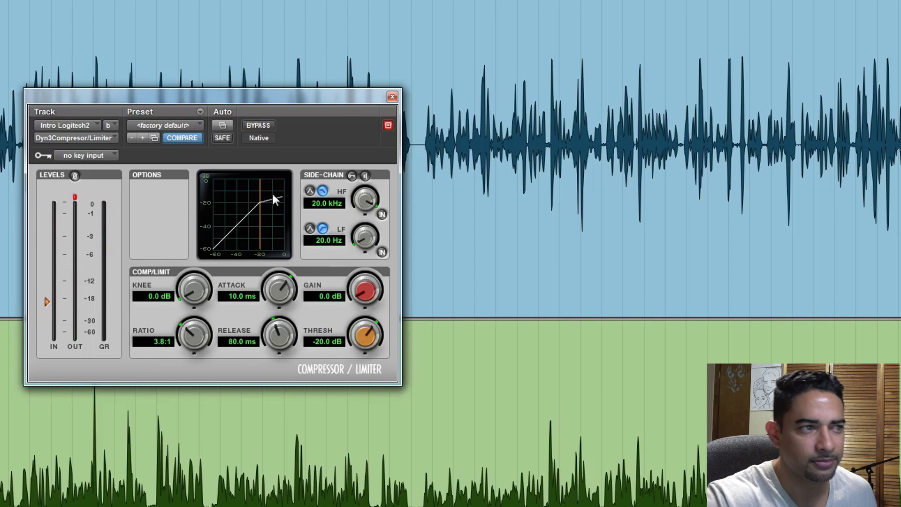
Step: Compare the bypassed and compressed sound during playback and lower the compressor's ratio to 3.0:1
key(space)
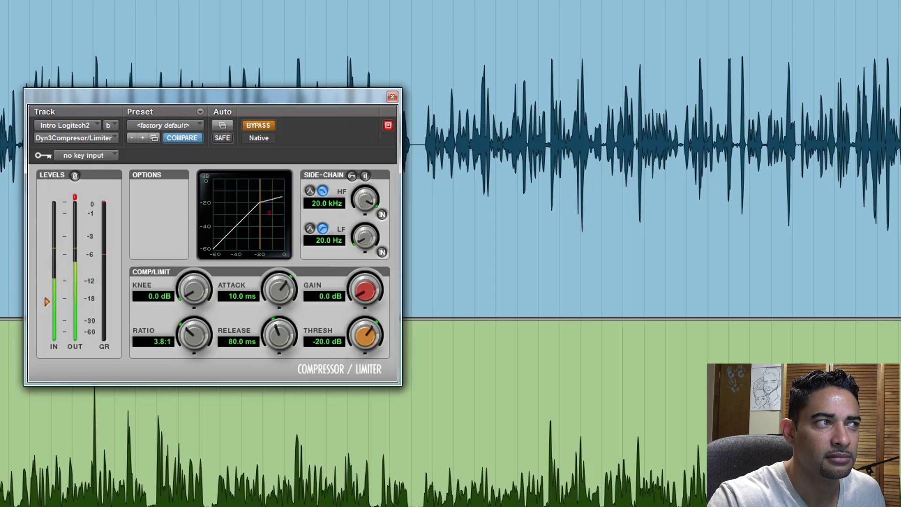
click(258, 125)
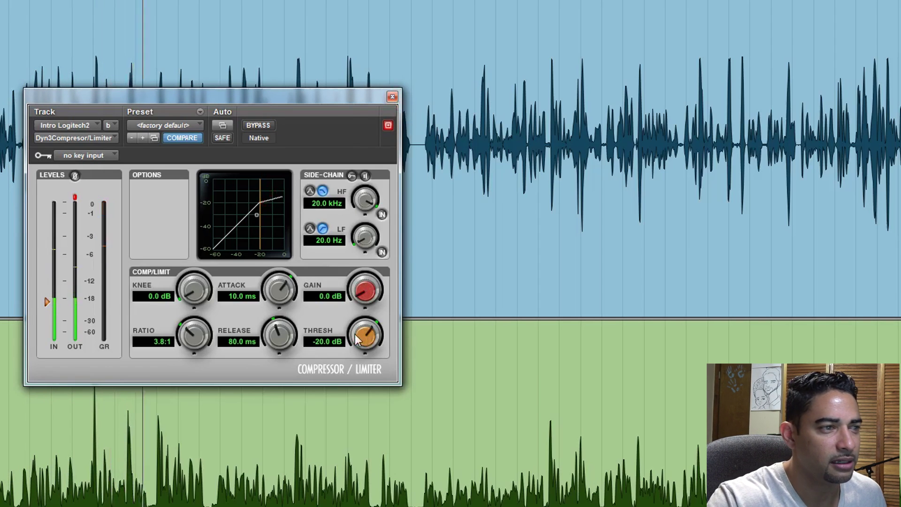
drag(192, 332, 181, 358)
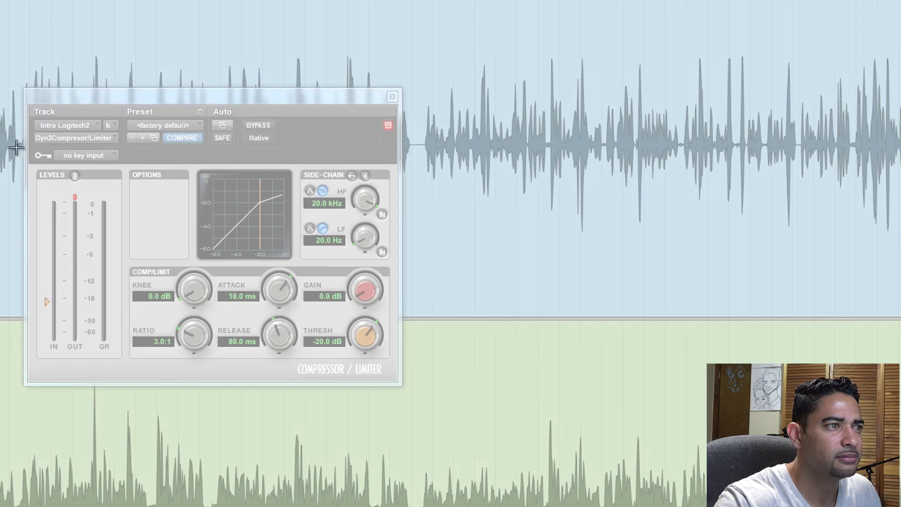
Step: Capture the compressor window as a screen snip and save it as a JPEG file named comprss
drag(13, 53, 459, 383)
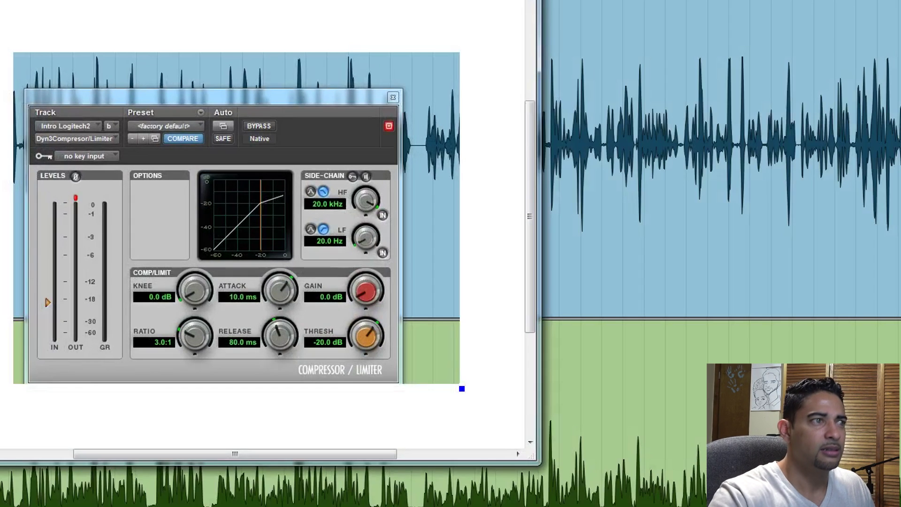
key(ctrl+s)
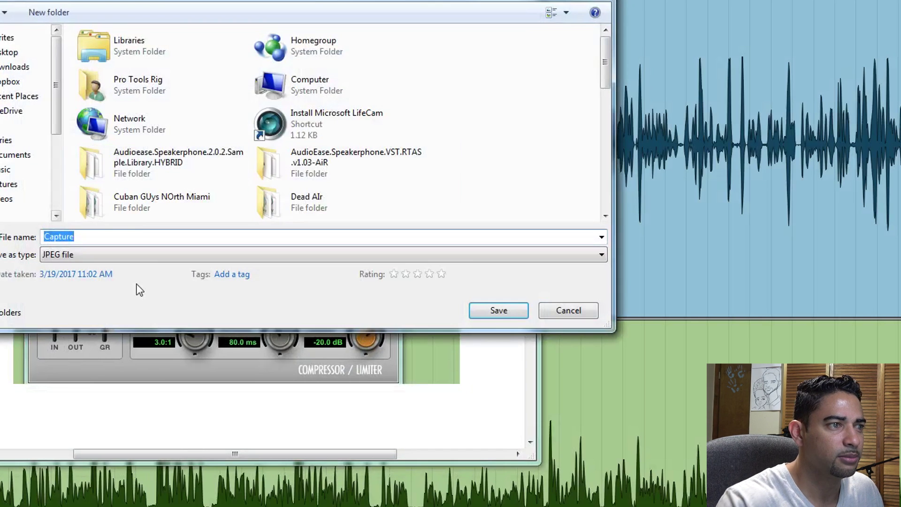
text(comprss)
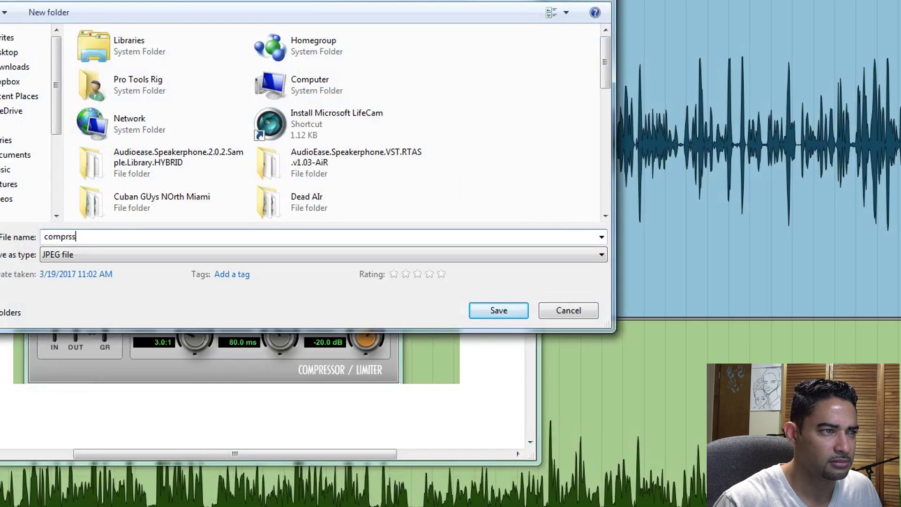
text(ss)
key(Return)
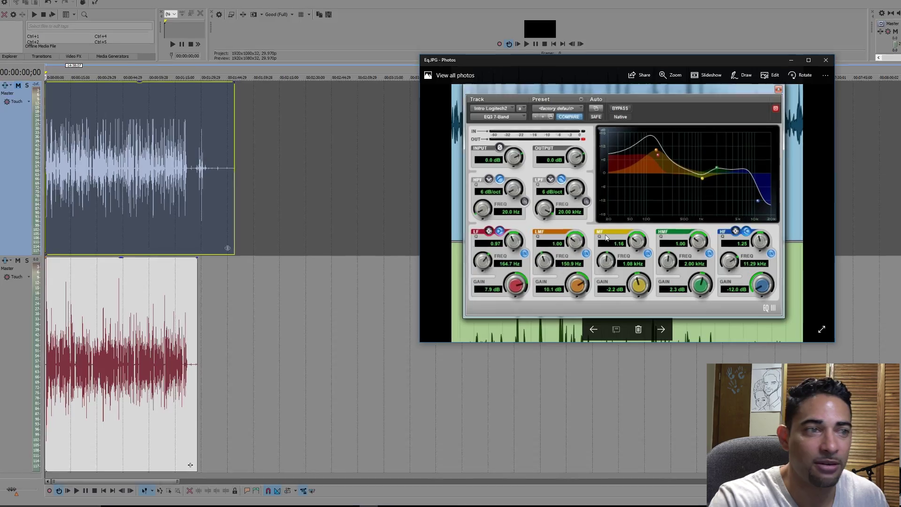
Step: In VEGAS Pro, trim the upper audio event's quiet end and place the window with its Track EQ beside the EQ screenshot
drag(227, 170, 183, 177)
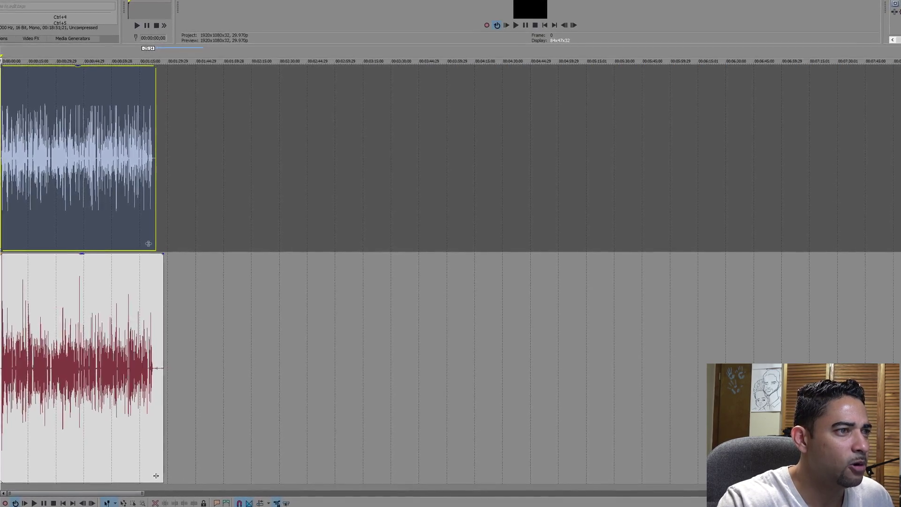
click(6, 89)
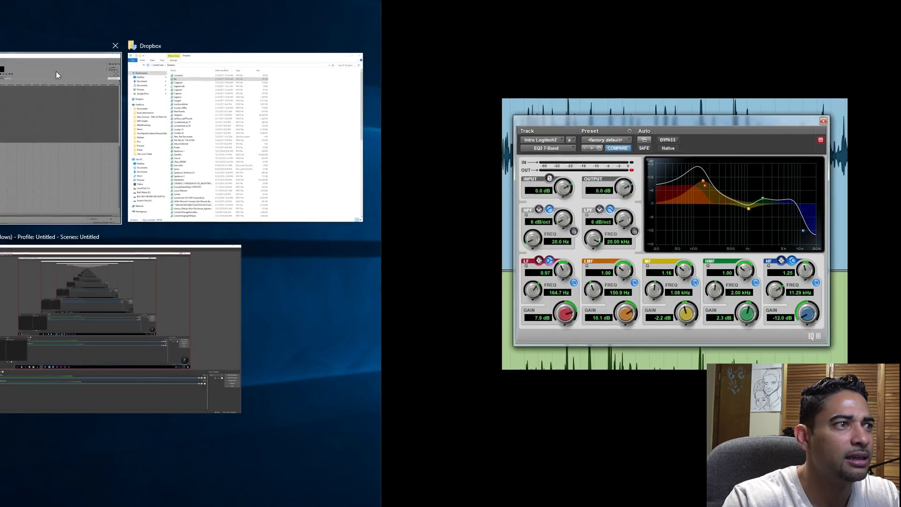
click(56, 71)
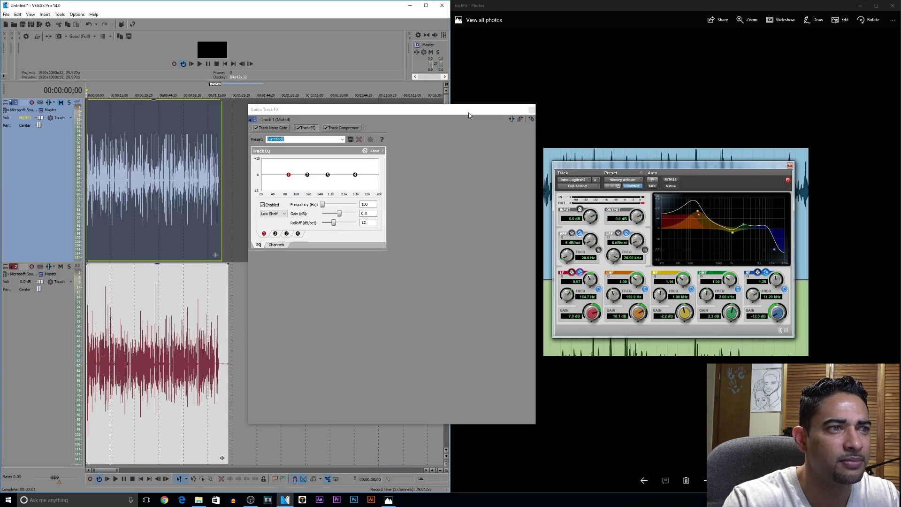
Step: Move the Audio Track FX window over the timeline and set Track EQ band 1 to 164.7 Hz with 7.9 dB gain
drag(469, 112, 367, 177)
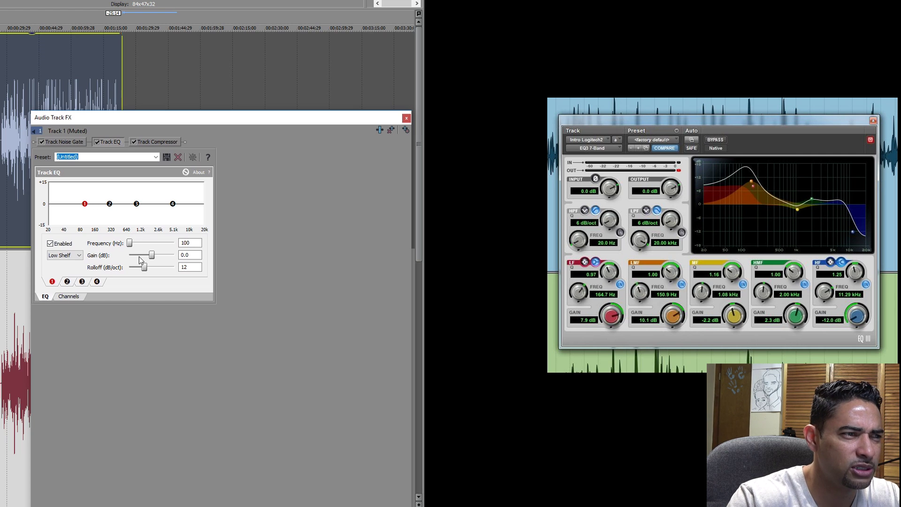
double_click(186, 243)
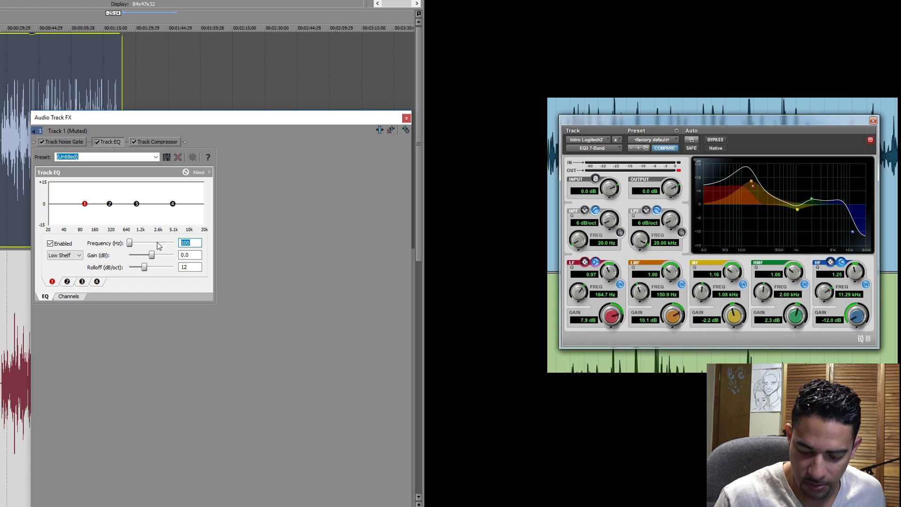
text(164.7)
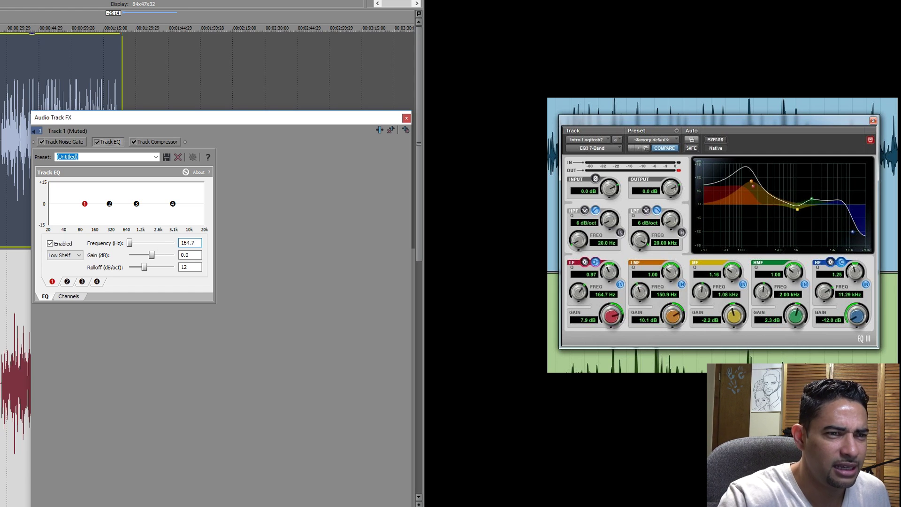
key(Tab)
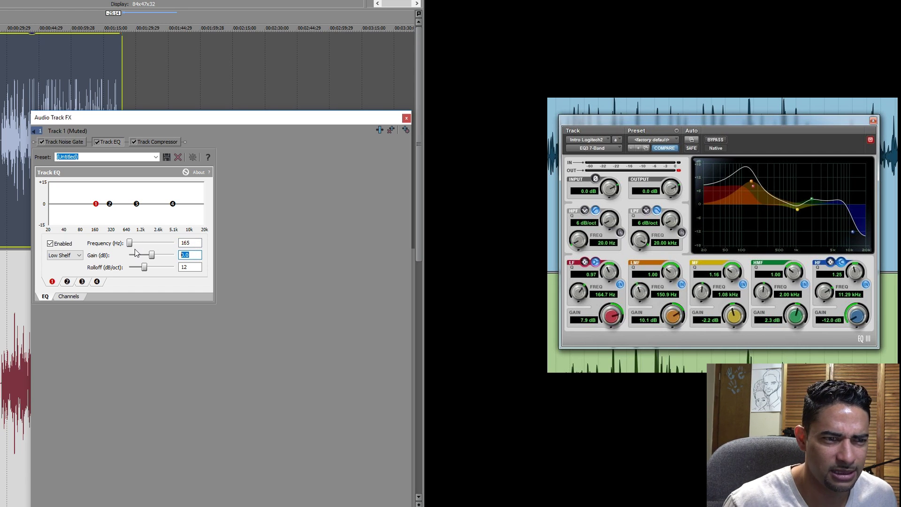
text(7.9)
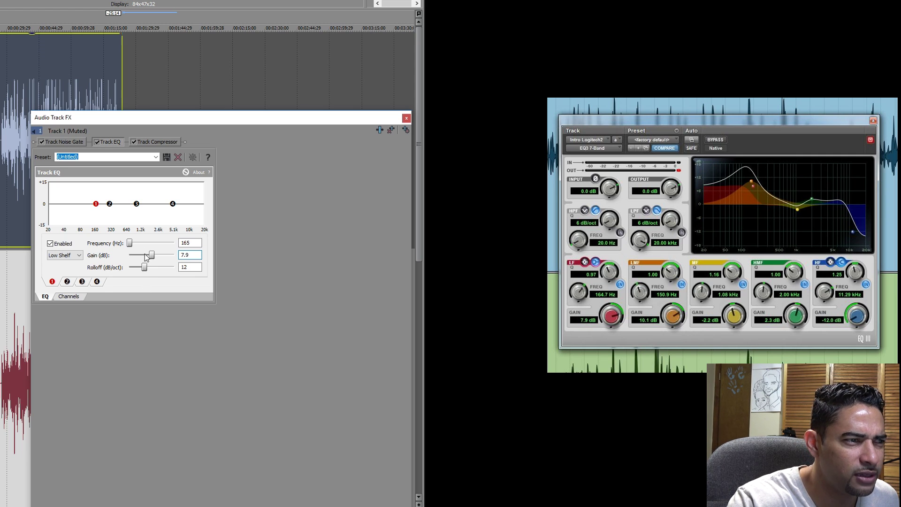
key(Return)
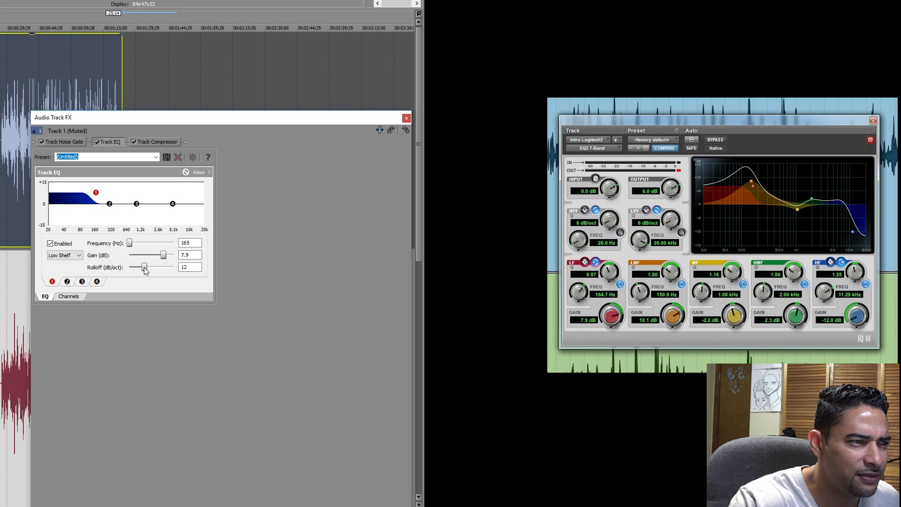
Step: Lower EQ band 1's rolloff to 6 dB/oct and try entering .97 as its rolloff
click(140, 268)
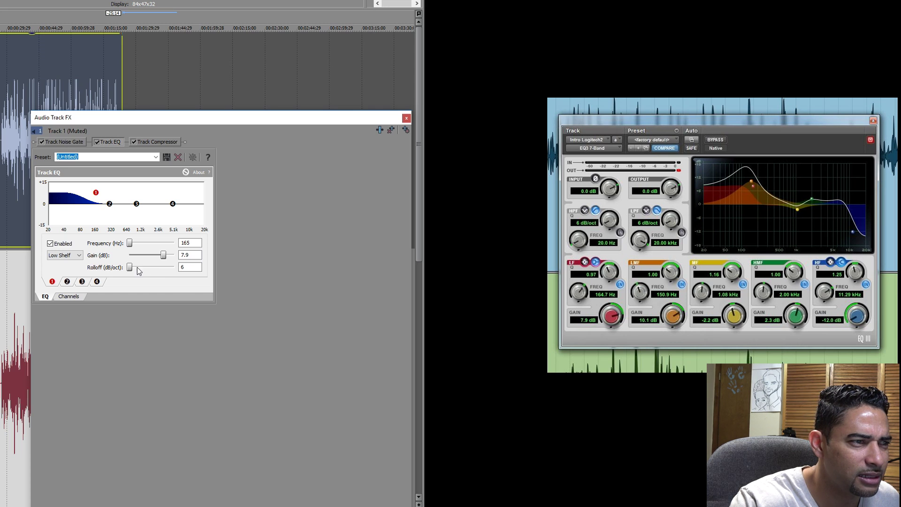
key(Tab)
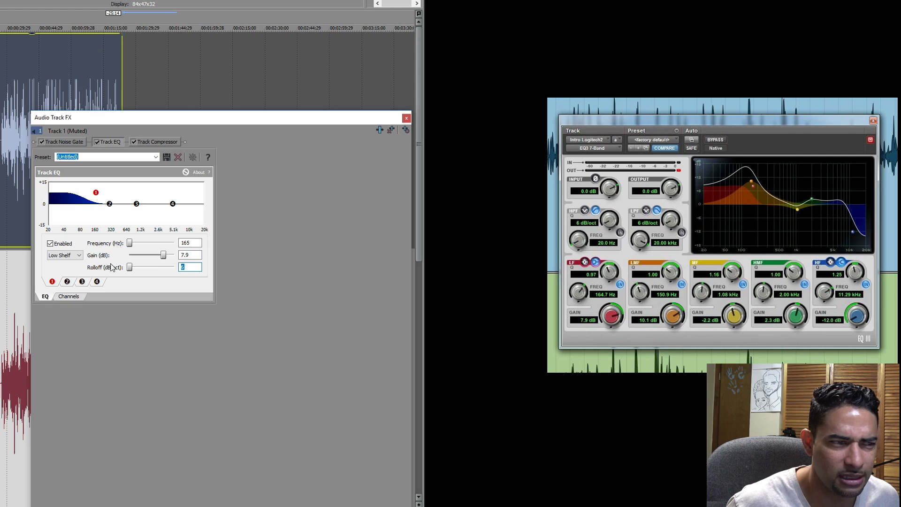
text(.97)
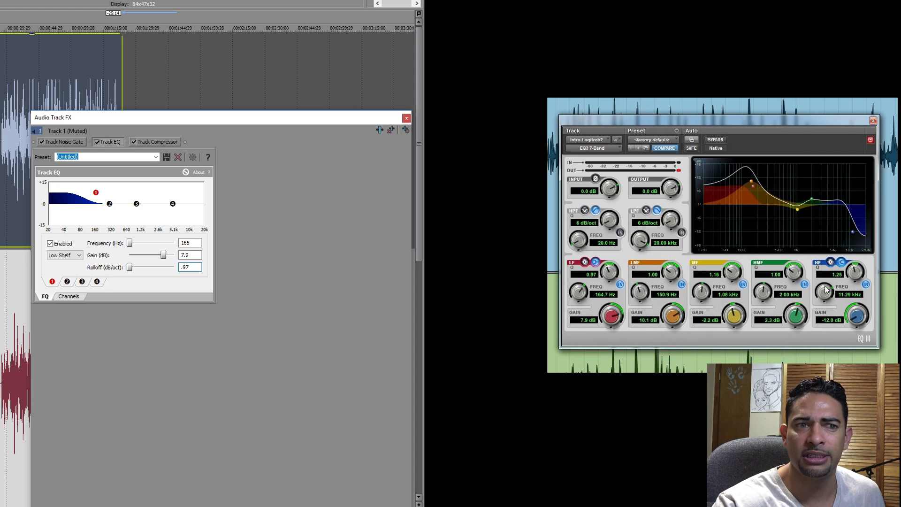
Step: Set EQ band 2 to 150.9 Hz with 10 dB gain
click(110, 203)
click(186, 243)
double_click(186, 242)
text(150.)
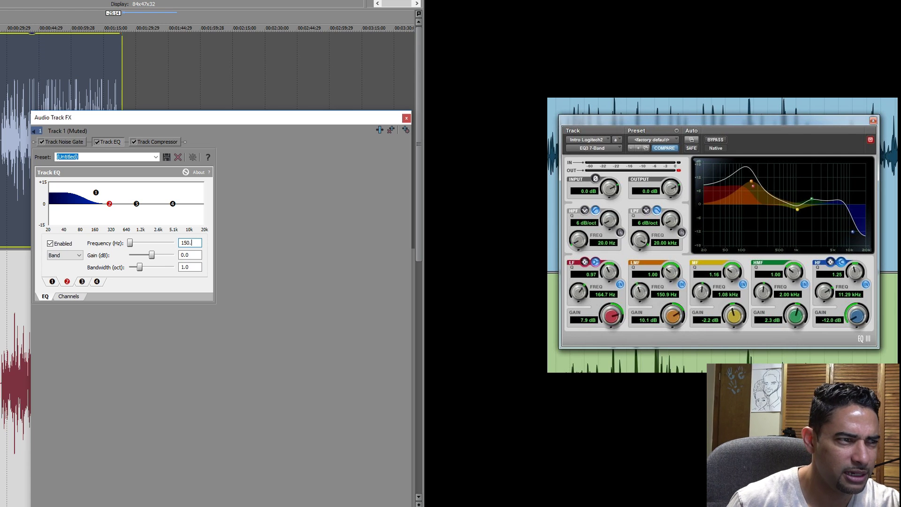
text(9)
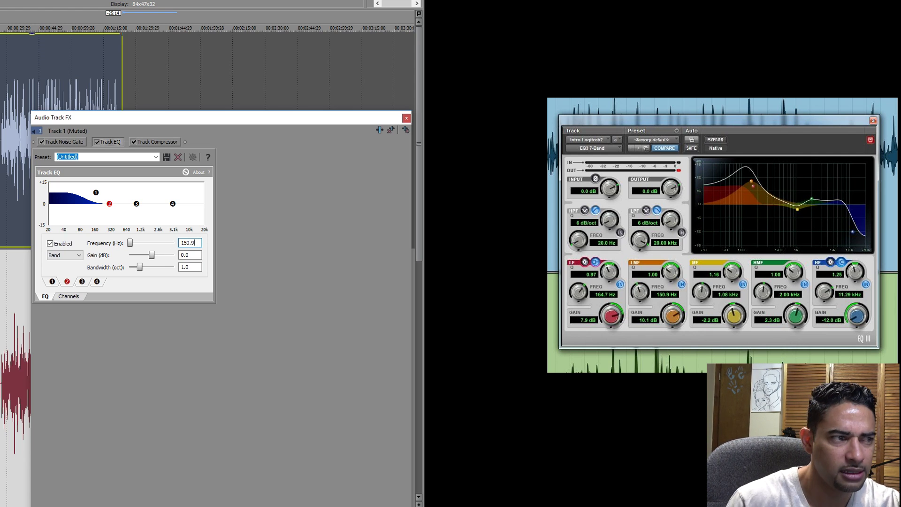
key(Tab)
text(10)
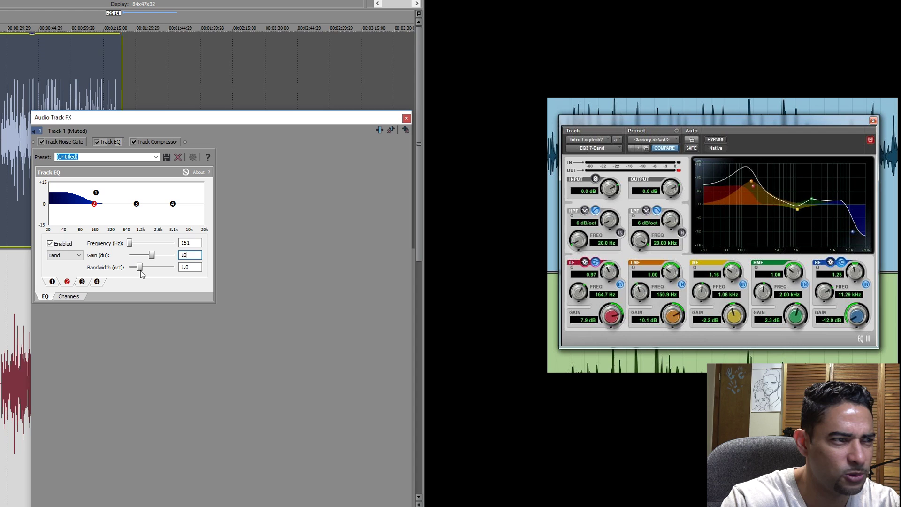
Step: Set EQ band 3's gain to -2.2 dB and its bandwidth to 1.1 octaves
click(138, 207)
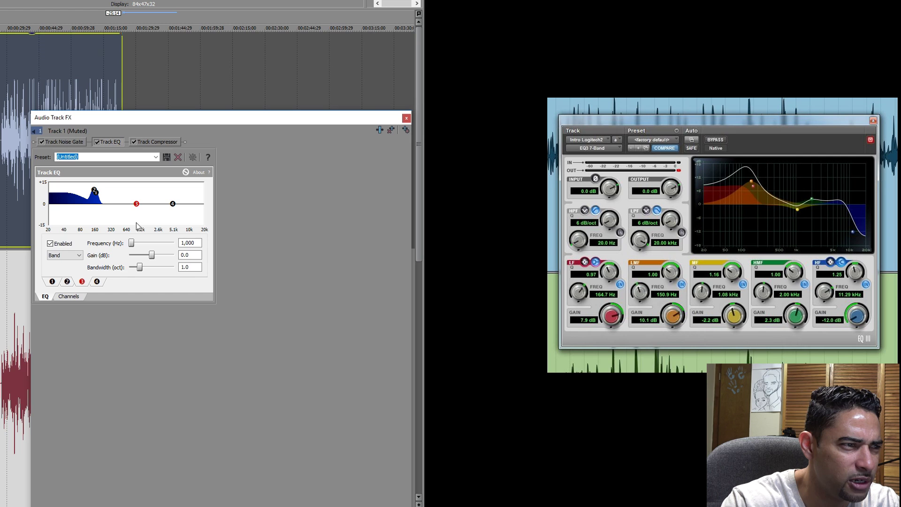
click(200, 242)
key(Tab)
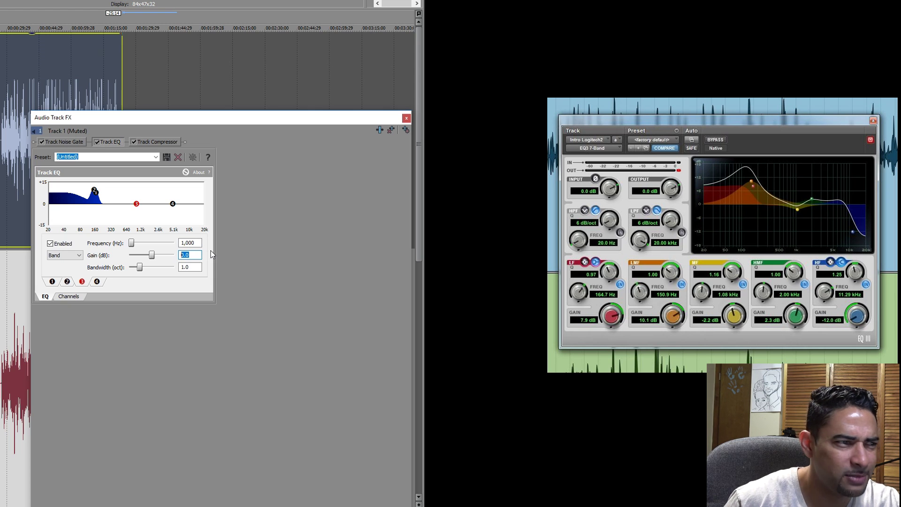
text(-2.2)
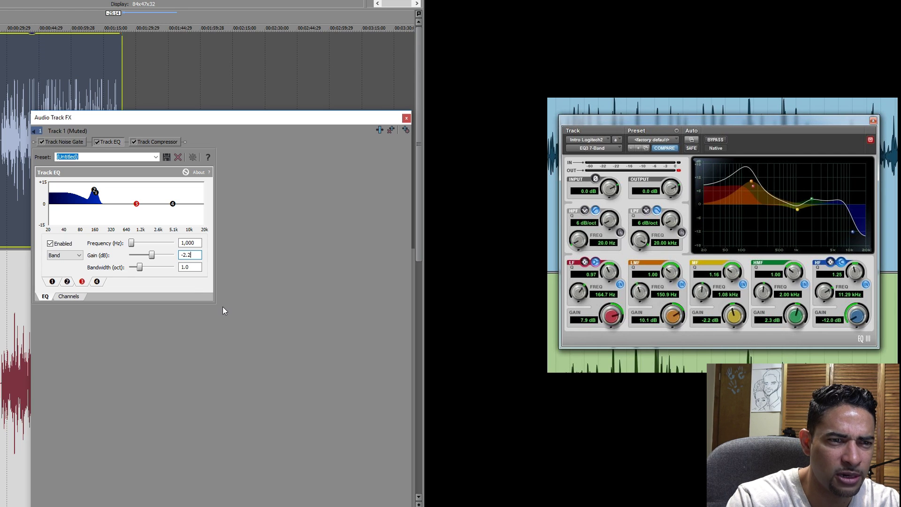
click(194, 268)
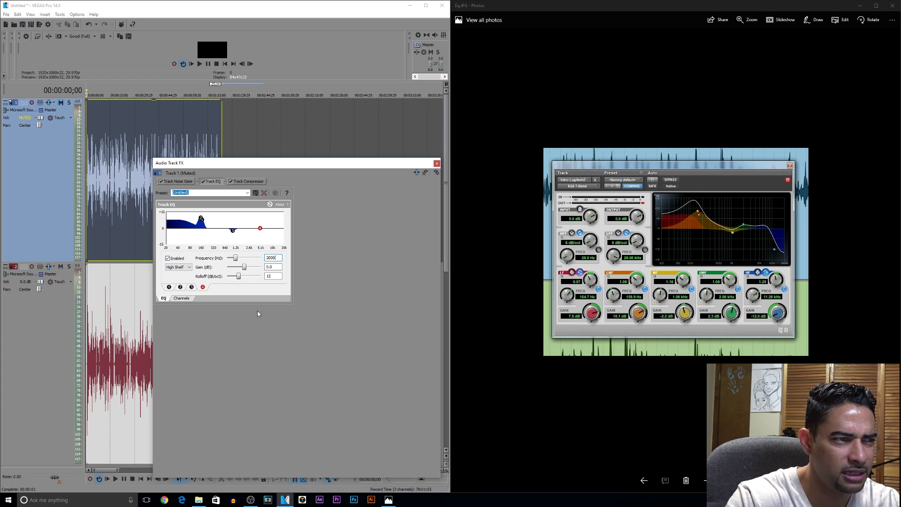
Step: Set EQ band 4 to 2,000 Hz with 2.3 dB gain and return to band 3's settings
click(280, 267)
key(BackSpace)
key(BackSpace)
key(BackSpace)
text(2.3)
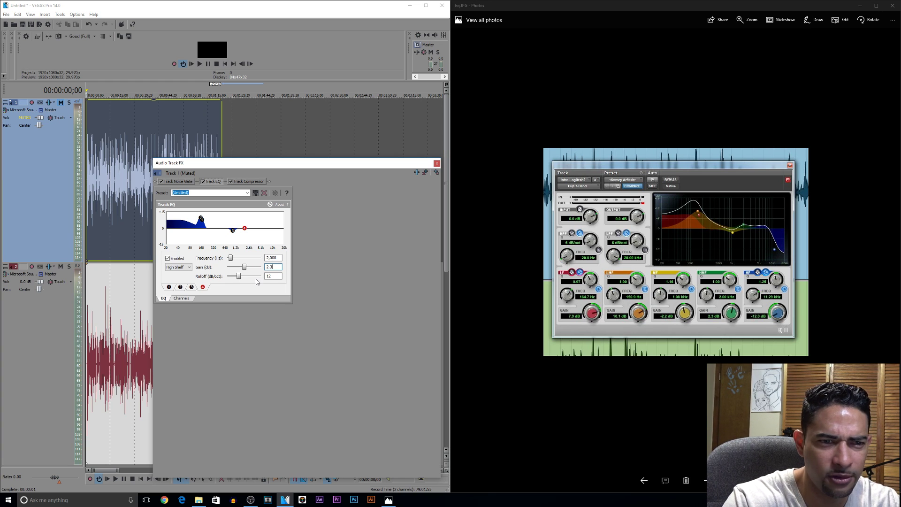
text(.3)
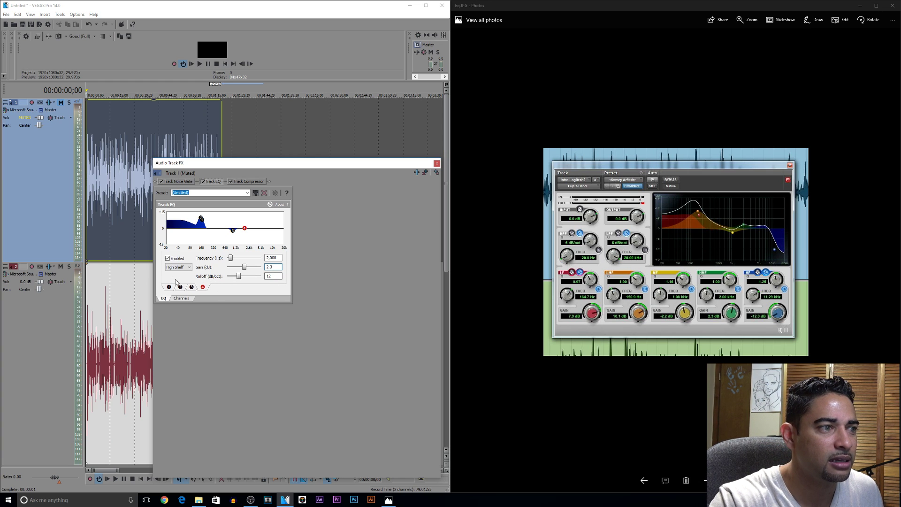
click(192, 288)
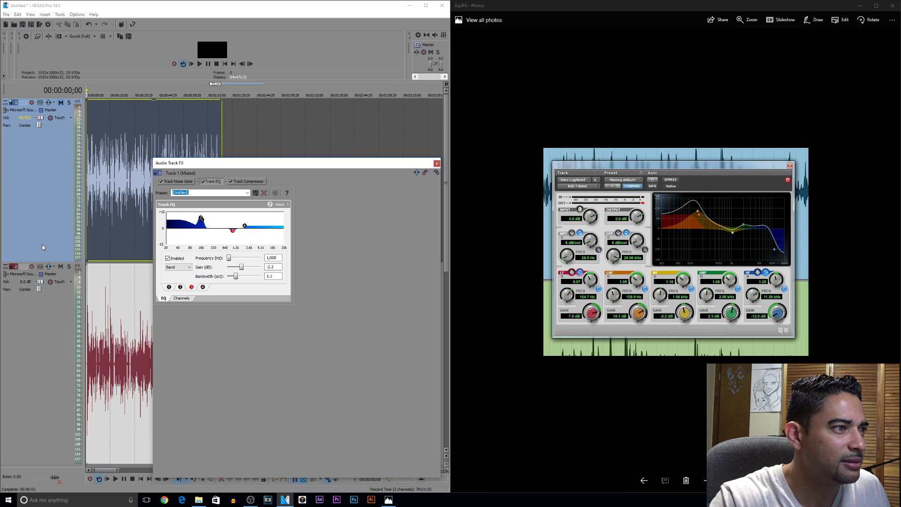
Step: Mute the lower track, unmute the upper track and play it from the start with Track EQ bypassed
click(61, 266)
click(61, 102)
key(space)
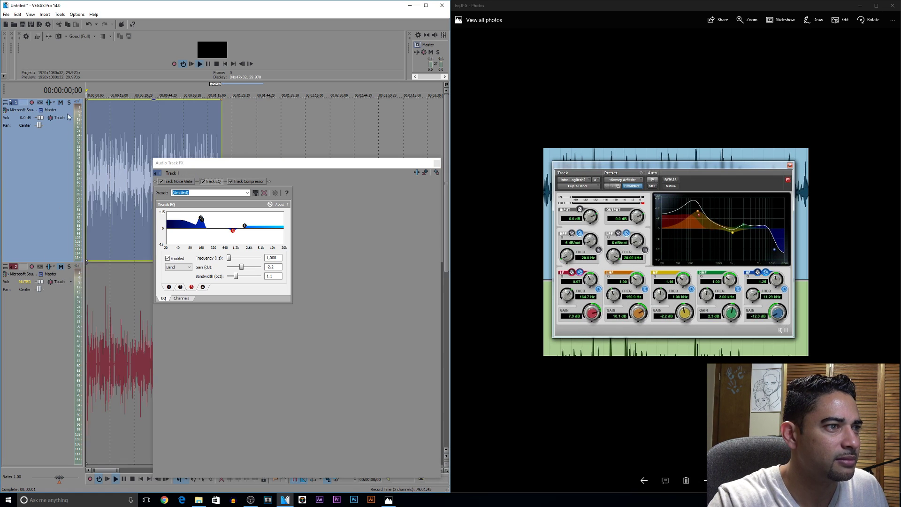
key(space)
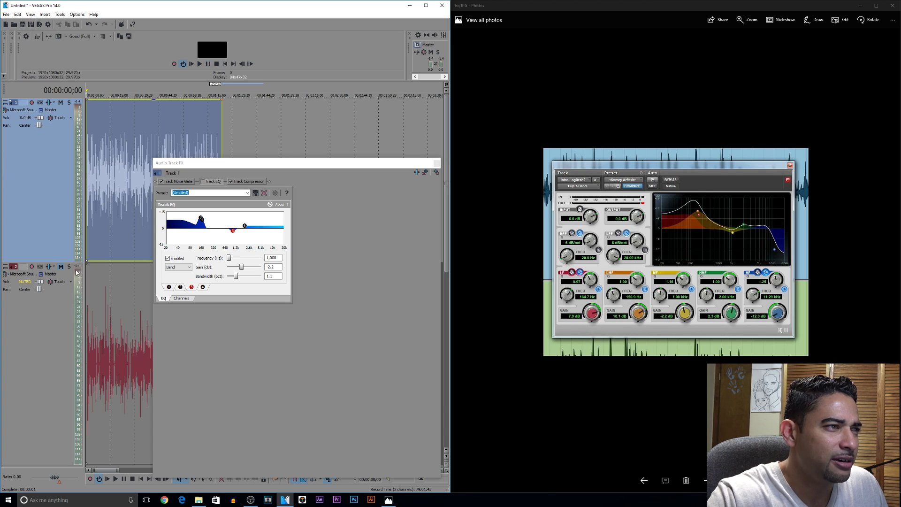
key(space)
scroll(111, 235, up, 3)
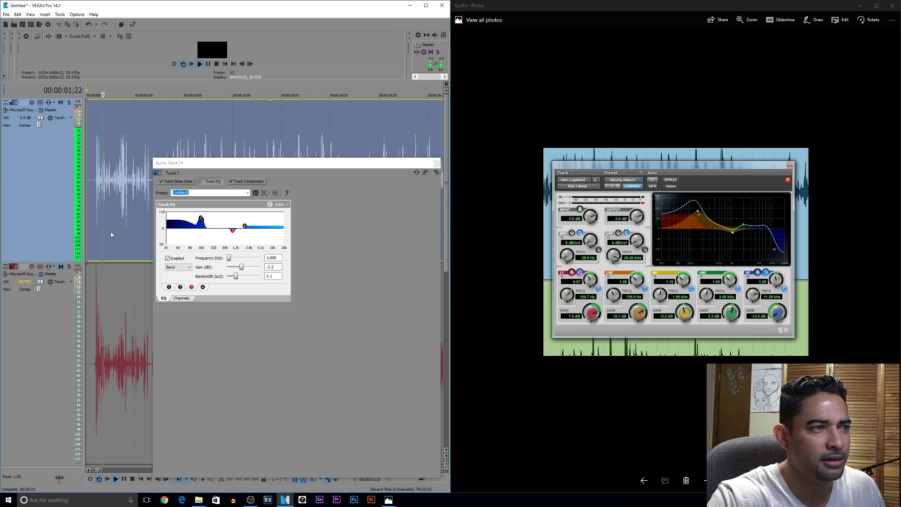
Step: Re-enable Track EQ during playback, compare the sound with band 3 off and on, and stop playback
click(202, 182)
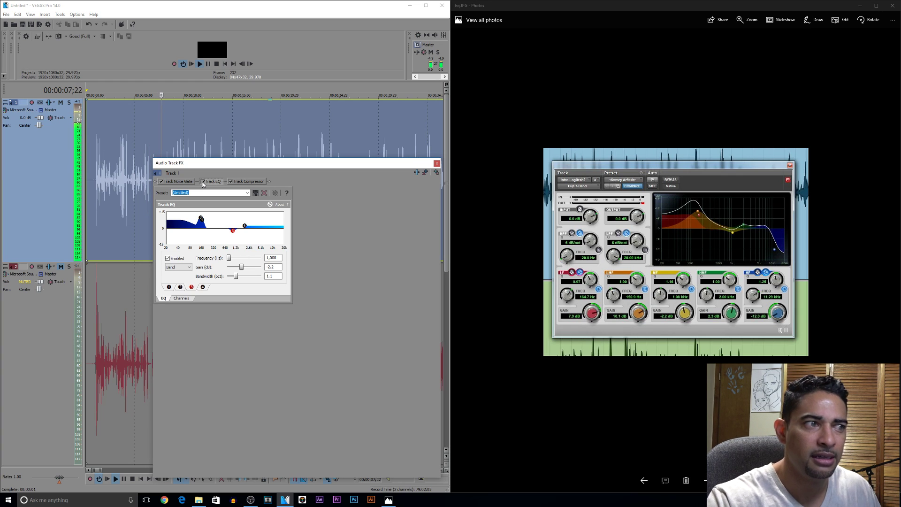
click(167, 259)
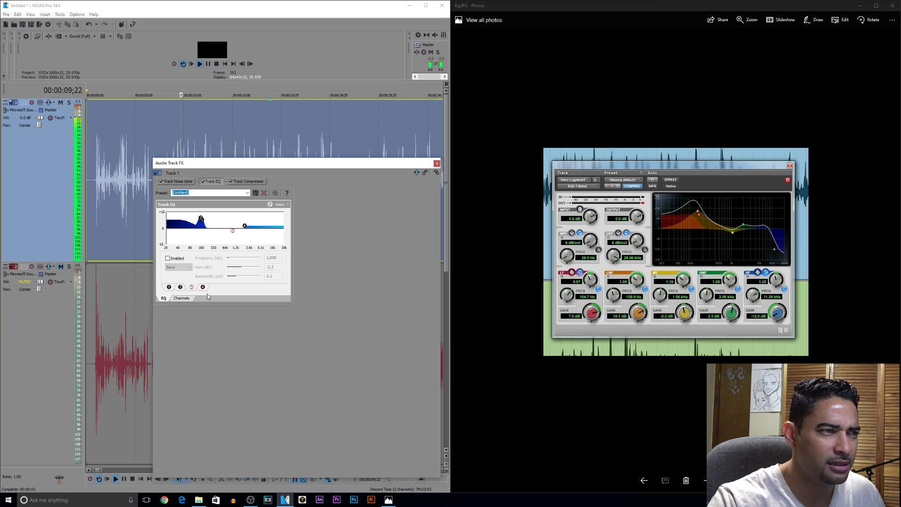
click(233, 231)
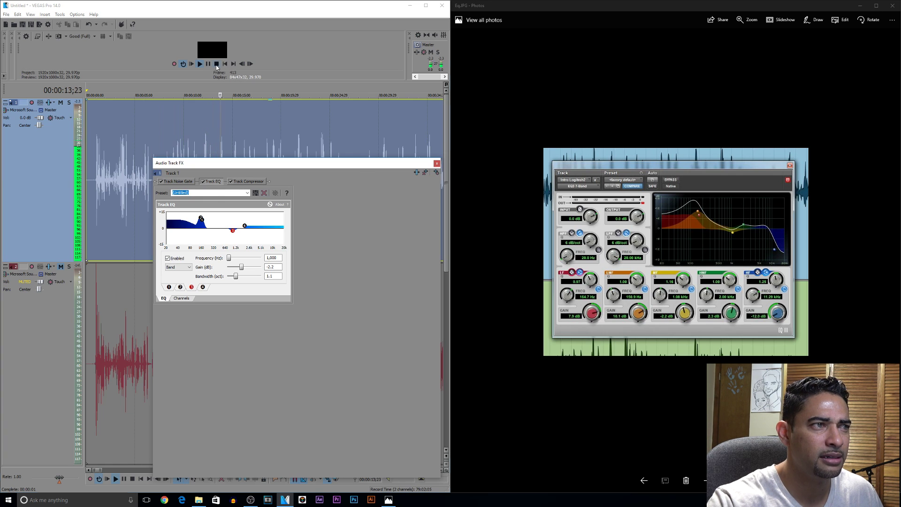
click(216, 64)
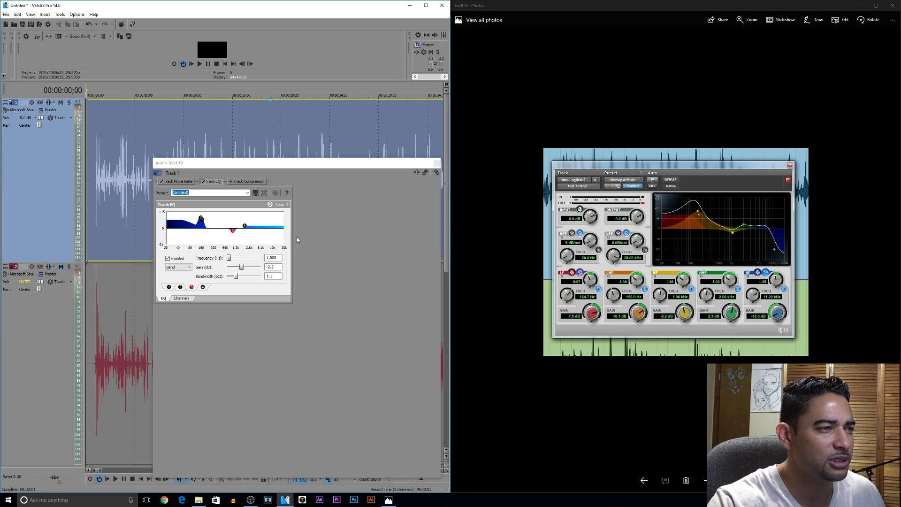
Step: Try the Band filter type on EQ band 1 and return it to Low Shelf
click(186, 268)
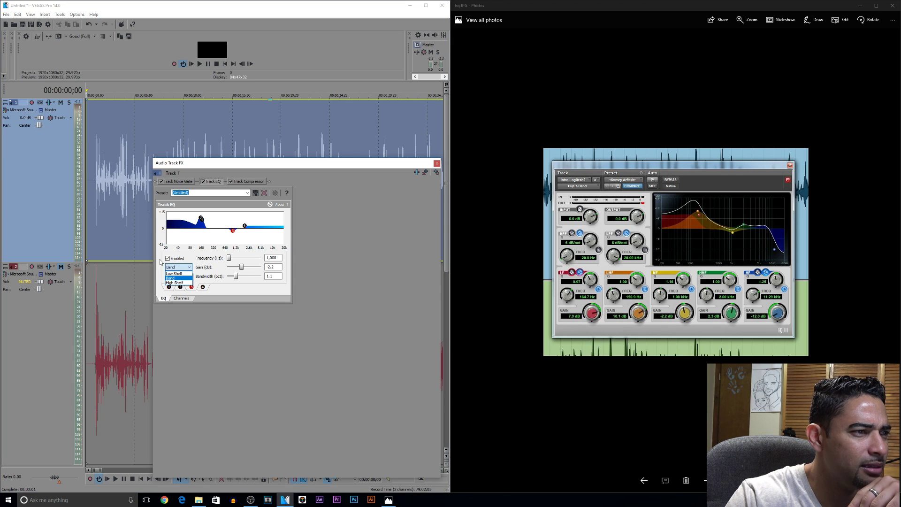
click(170, 288)
click(171, 288)
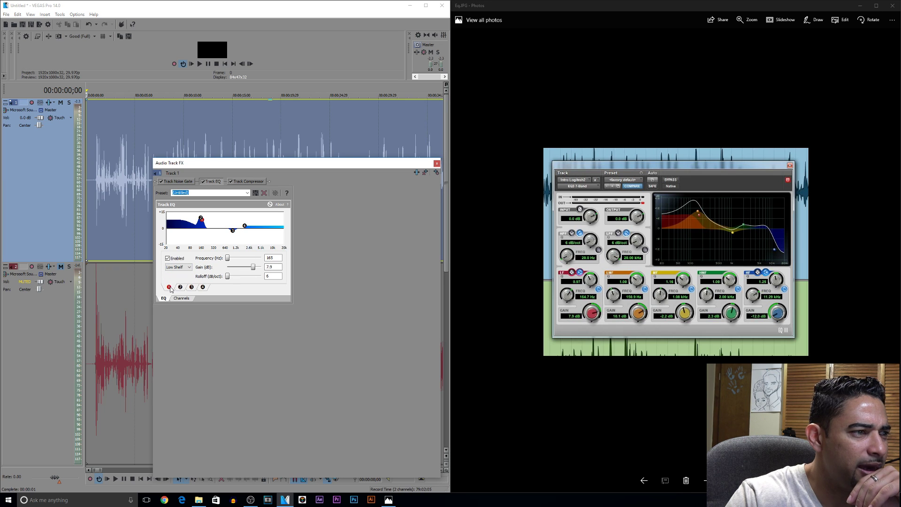
click(187, 268)
click(178, 279)
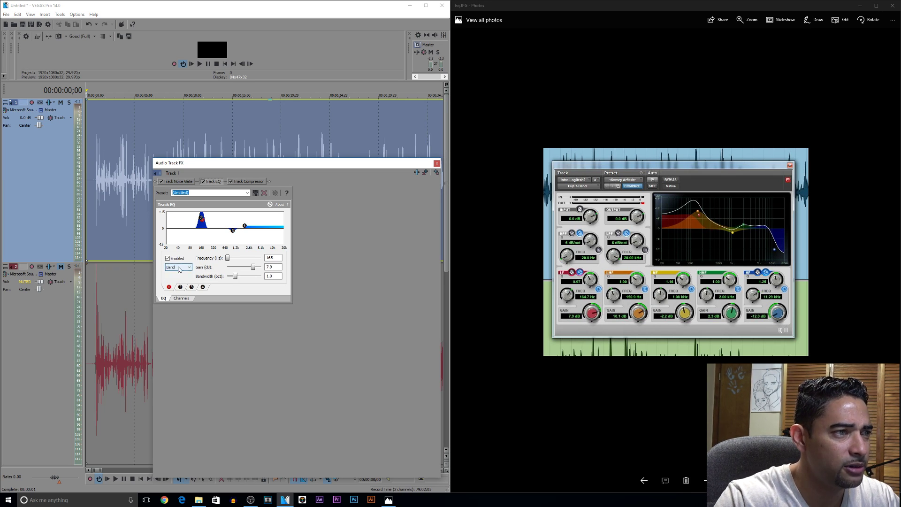
click(178, 268)
click(177, 275)
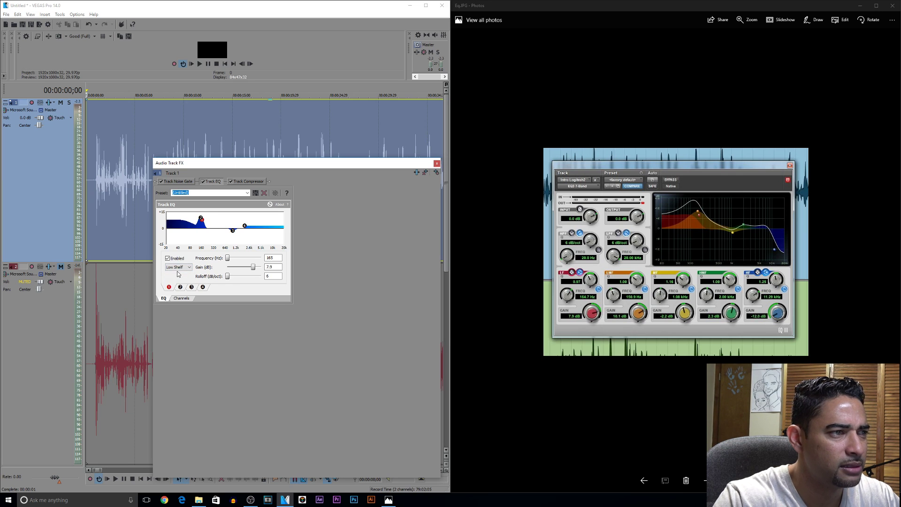
click(187, 268)
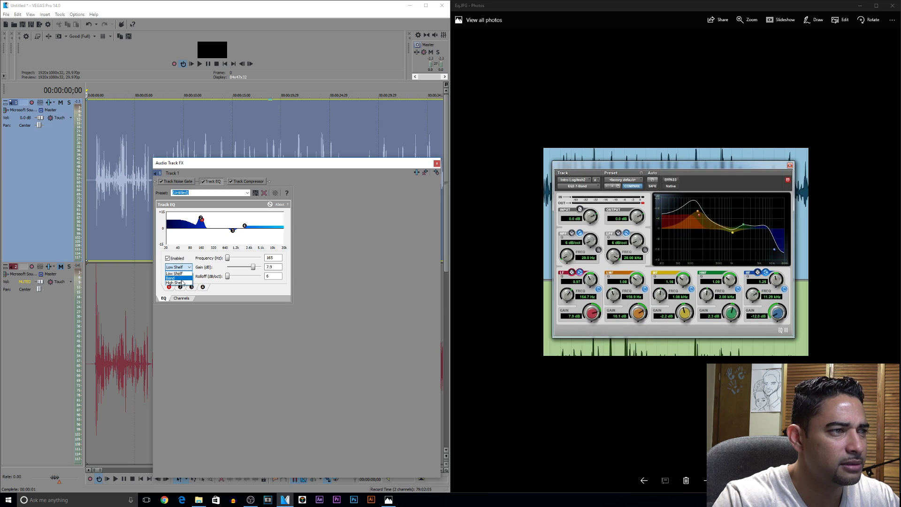
Step: Change EQ band 4's filter type from High Shelf to Band and review the available types
click(203, 287)
click(180, 267)
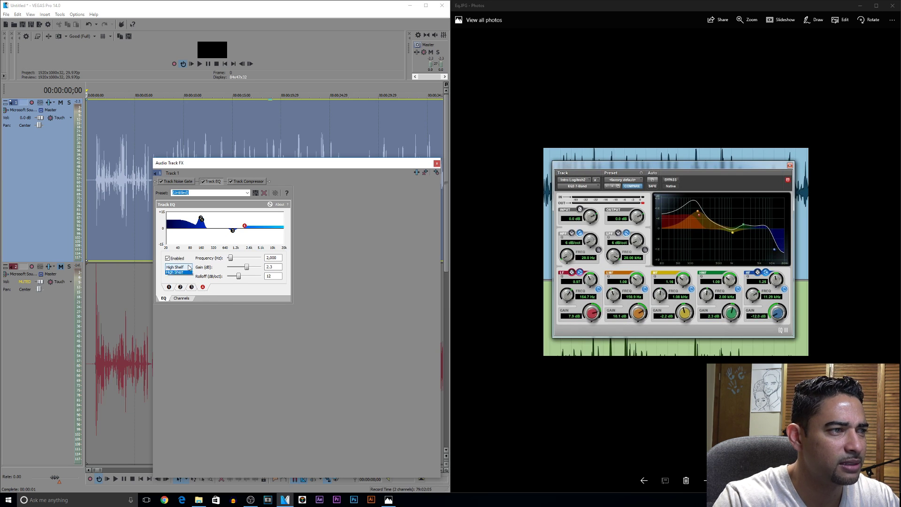
click(178, 279)
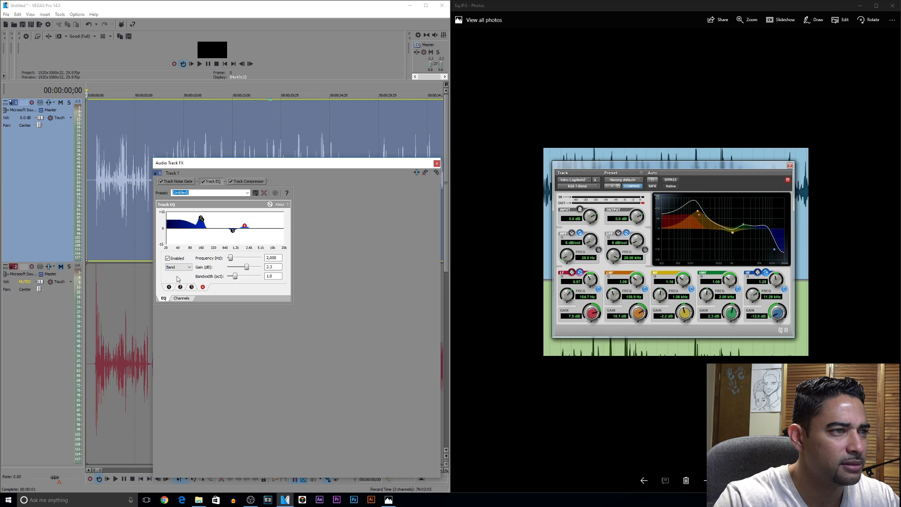
click(180, 267)
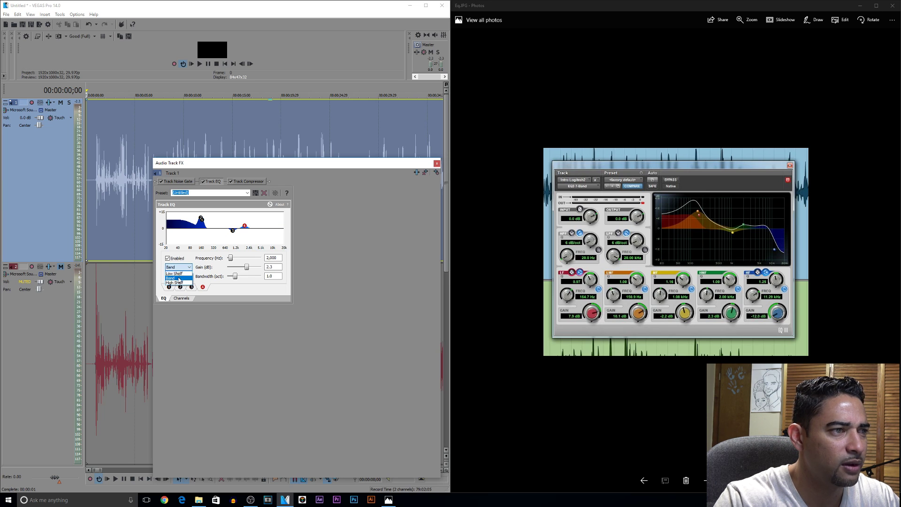
click(180, 268)
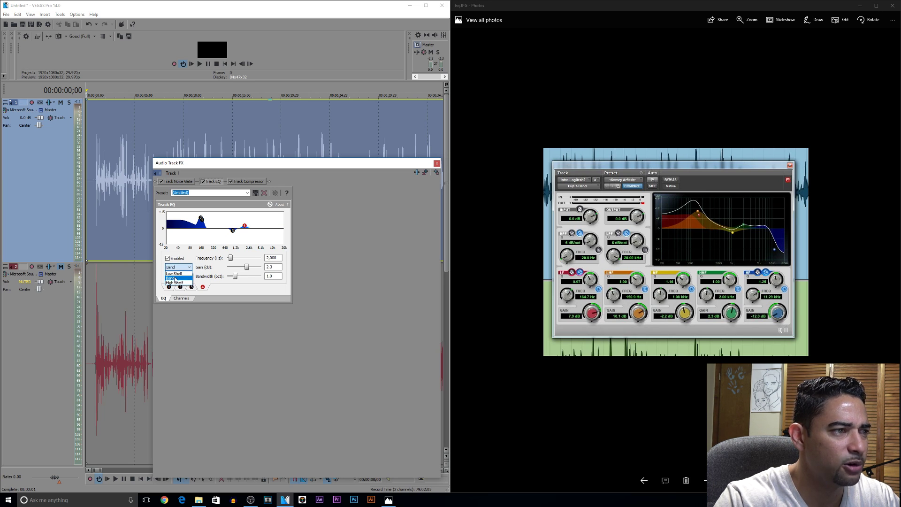
Step: Keep the Band filter type on EQ band 4 and change EQ band 1's filter type to Band
click(176, 279)
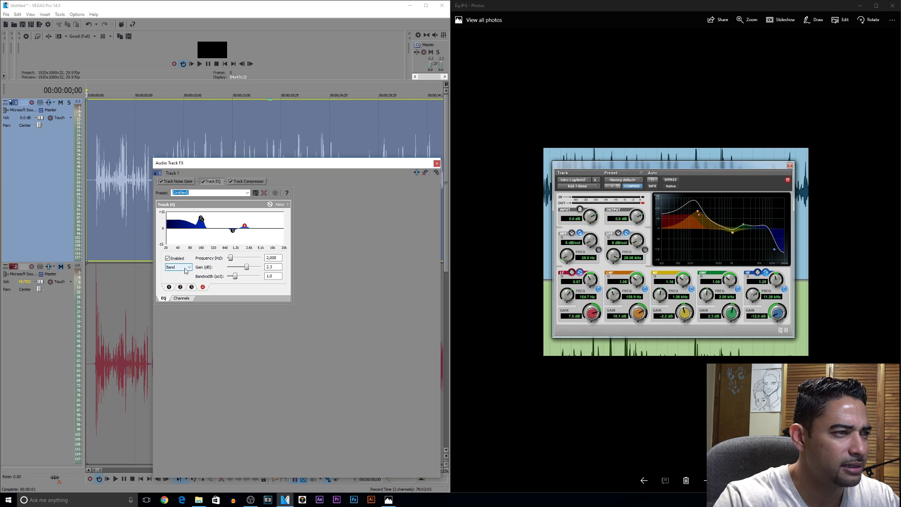
click(186, 272)
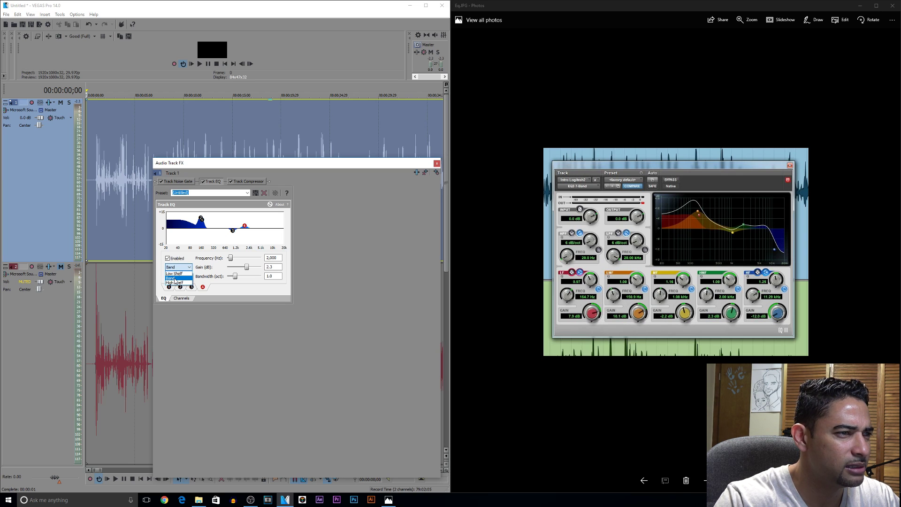
click(176, 279)
click(190, 288)
click(181, 287)
click(169, 288)
click(179, 267)
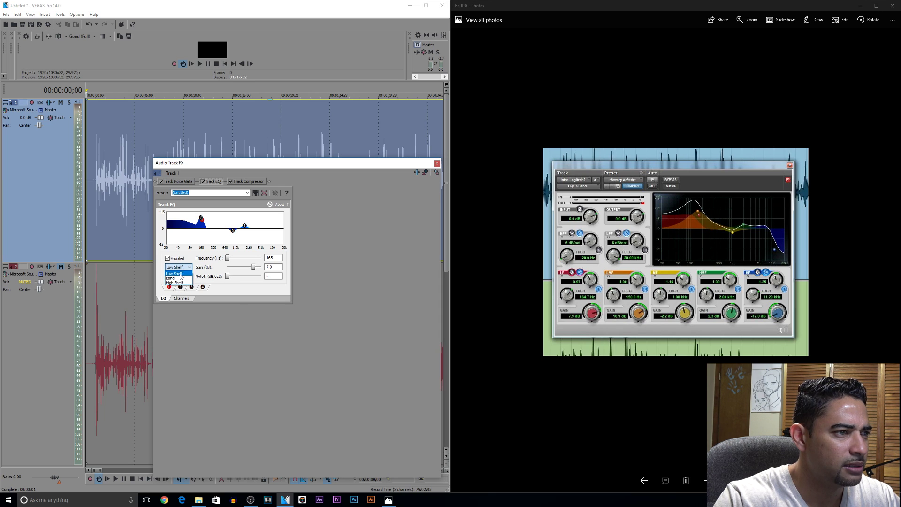
click(180, 278)
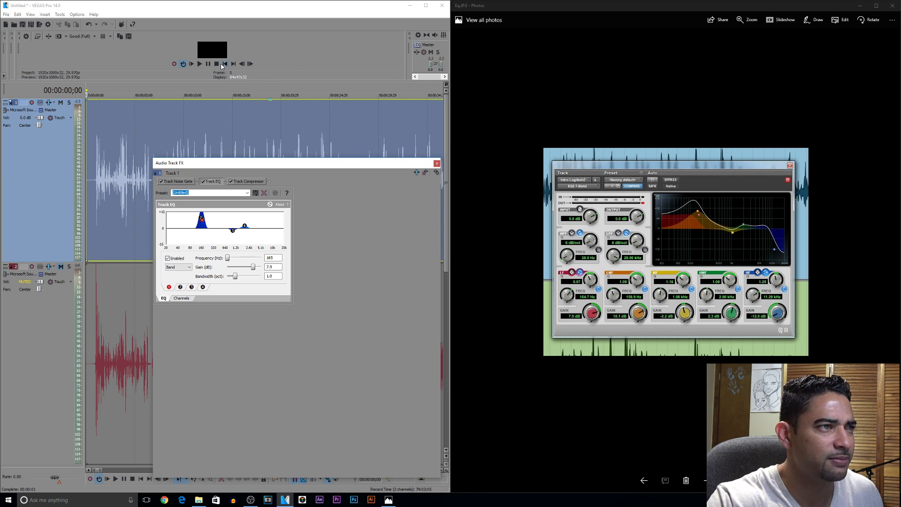
Step: Start playback and reshape EQ band 1 to about 30 Hz with about 10 dB gain and a 4.0-octave bandwidth
click(191, 64)
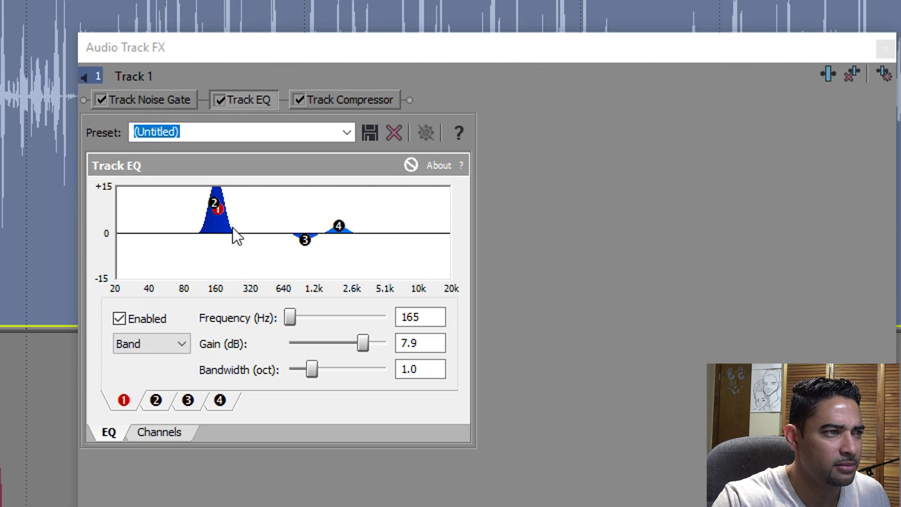
drag(219, 209, 139, 201)
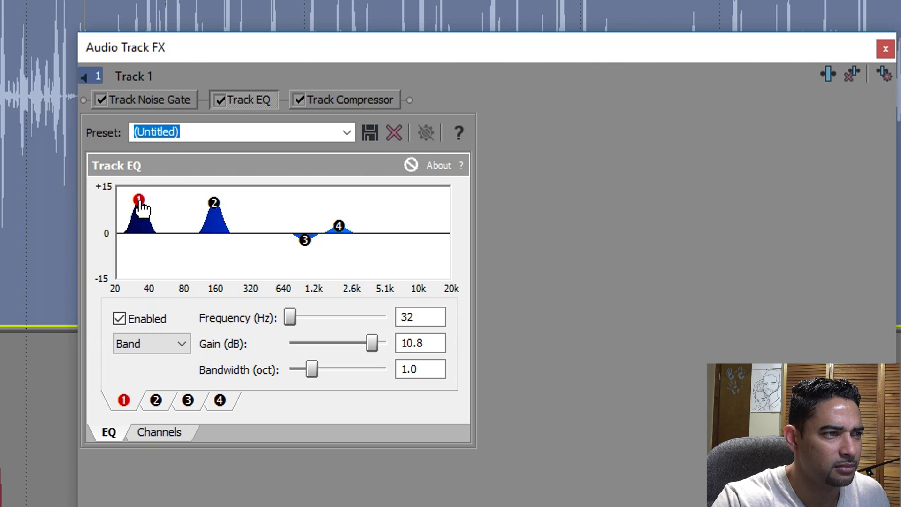
drag(311, 367, 401, 373)
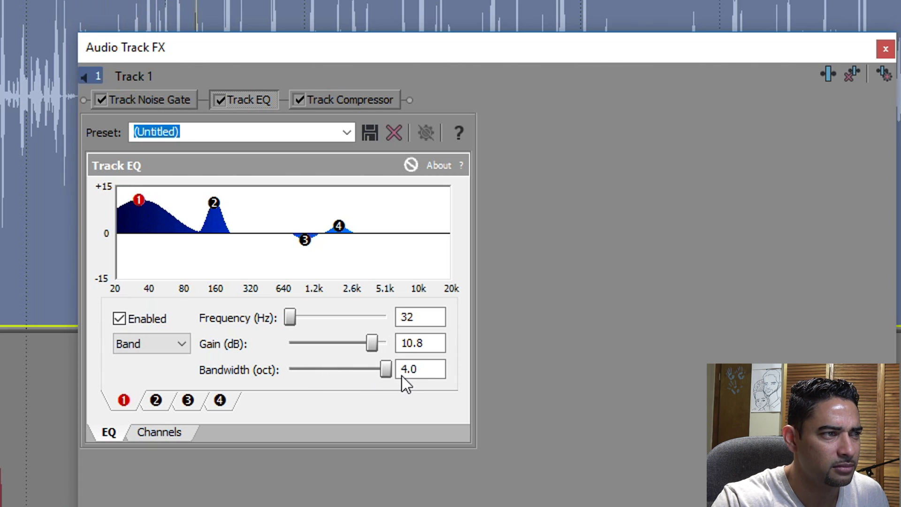
drag(140, 203, 138, 210)
Step: Set EQ band 2 to 150 Hz, 8.4 dB gain and 2.7 octaves, and move band 3 to about 709 Hz at -6.5 dB
click(215, 205)
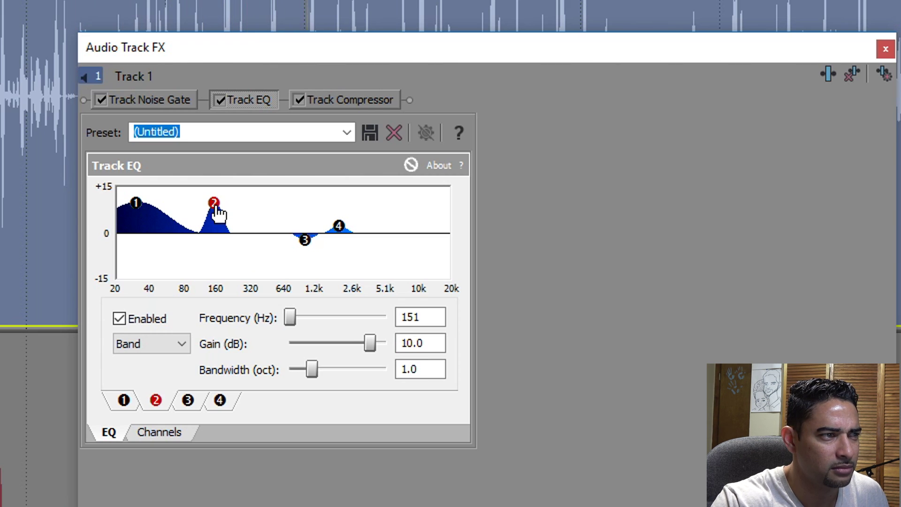
mouse_move(286, 324)
mouse_down()
mouse_move(296, 317)
mouse_move(278, 316)
mouse_move(291, 309)
mouse_up()
drag(309, 369, 364, 342)
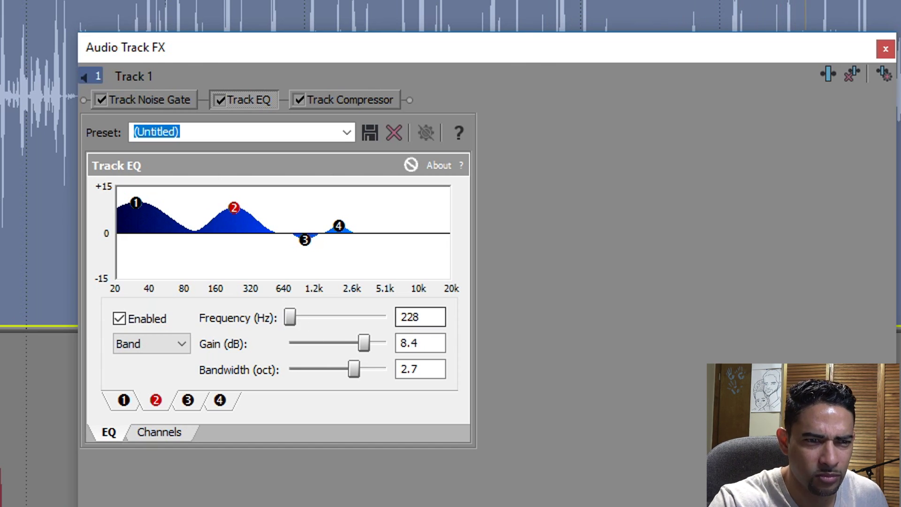
click(435, 317)
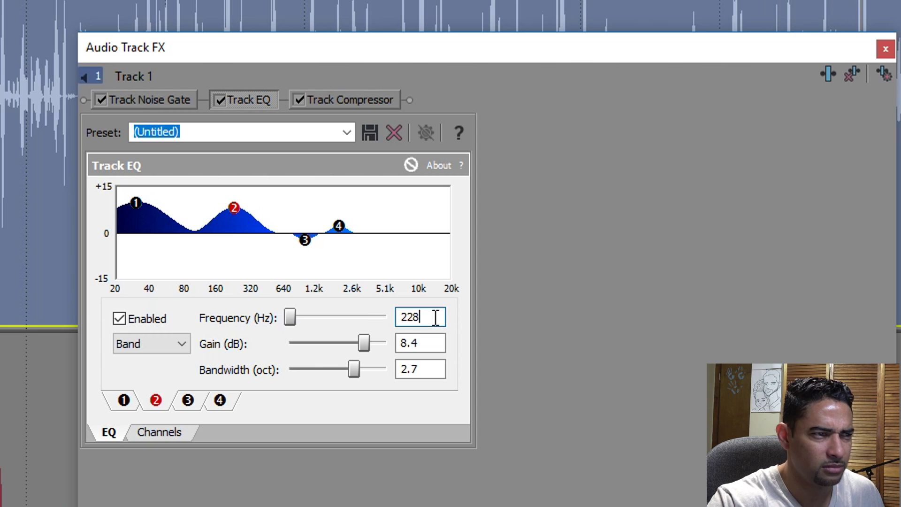
double_click(435, 318)
text(150)
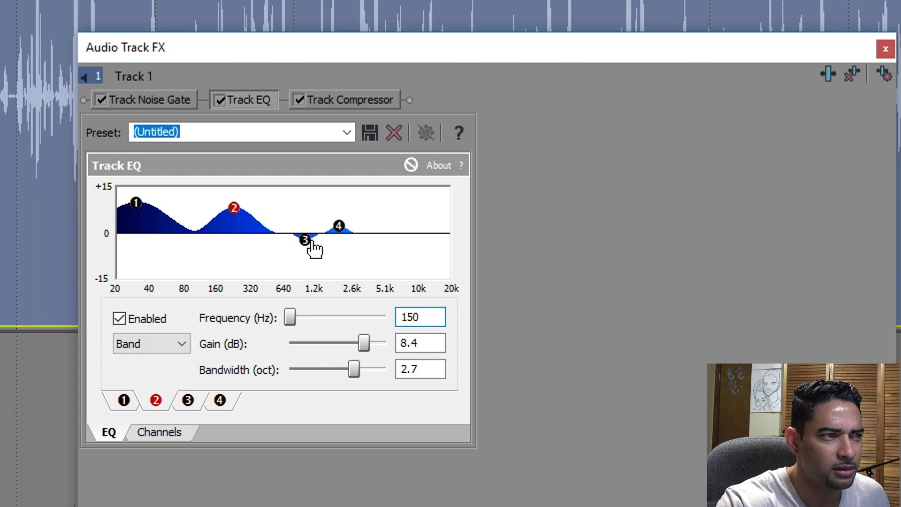
drag(311, 249, 290, 254)
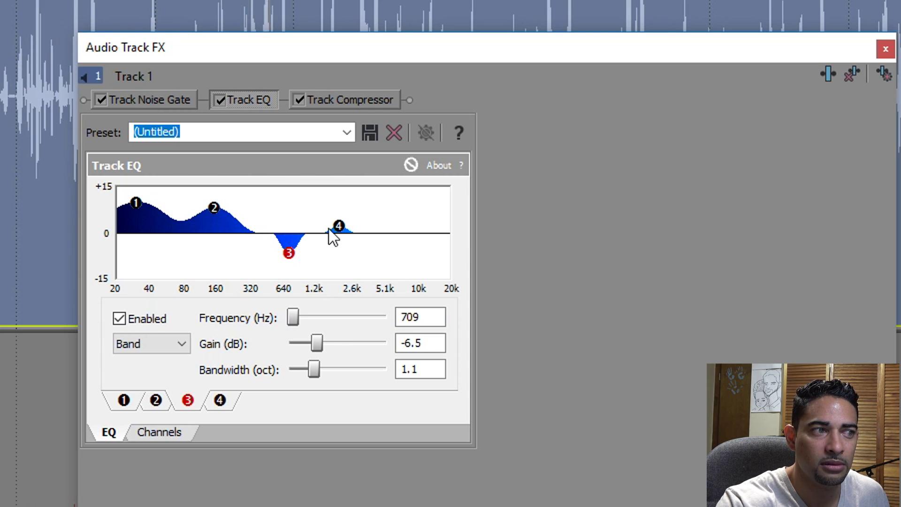
Step: Widen EQ band 4 to 3.2 octaves and adjust it to about 2,730 Hz with 5.5 dB gain
click(338, 228)
drag(338, 229, 350, 229)
drag(312, 369, 371, 366)
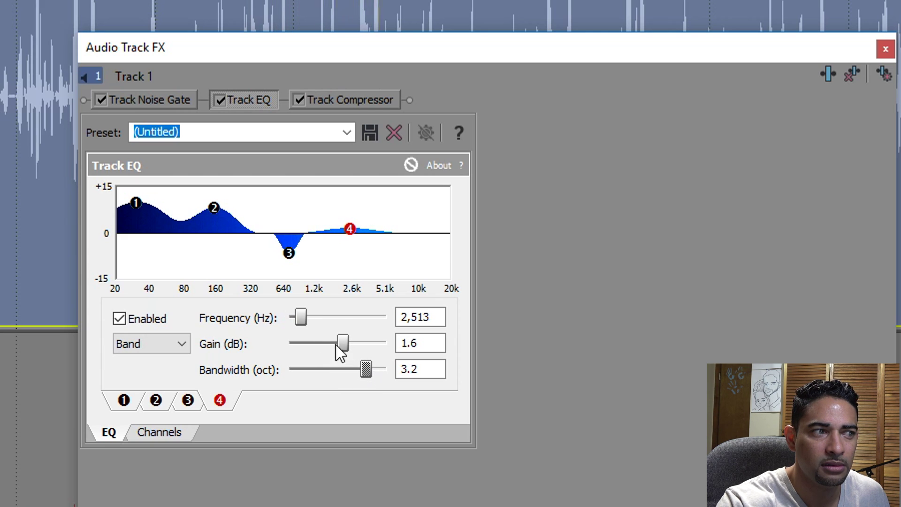
mouse_move(343, 342)
mouse_down()
mouse_move(374, 340)
mouse_move(349, 339)
mouse_up()
drag(309, 318, 339, 315)
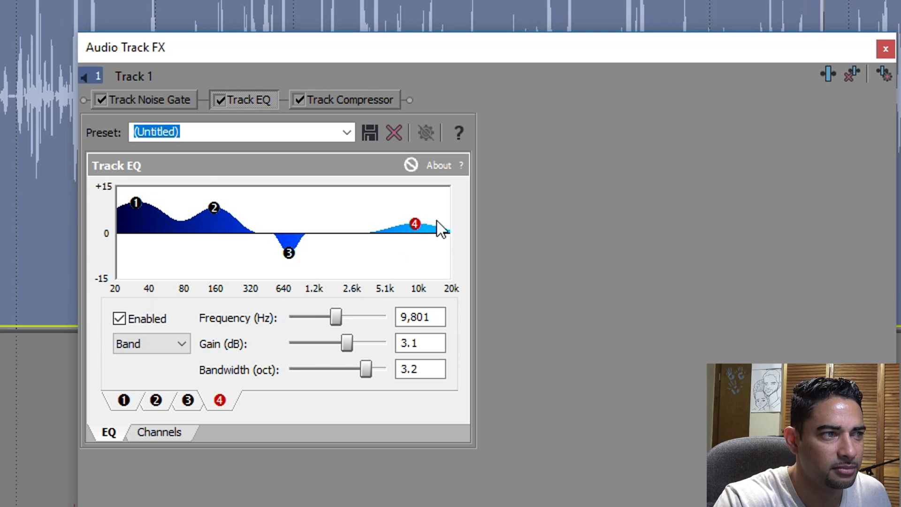
drag(416, 224, 357, 224)
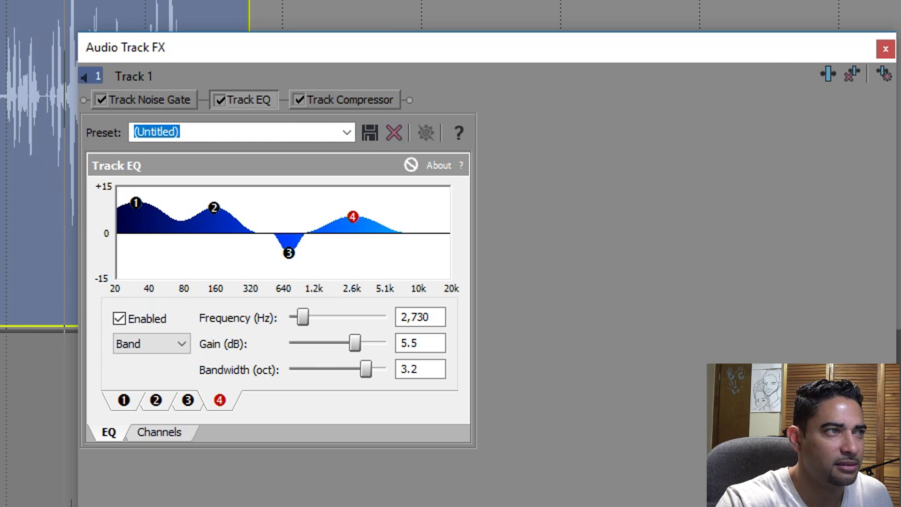
Step: In Track Compressor, set the output gain to -19 dB, the threshold to -20.4 dB and the amount to 3.1:1
click(343, 97)
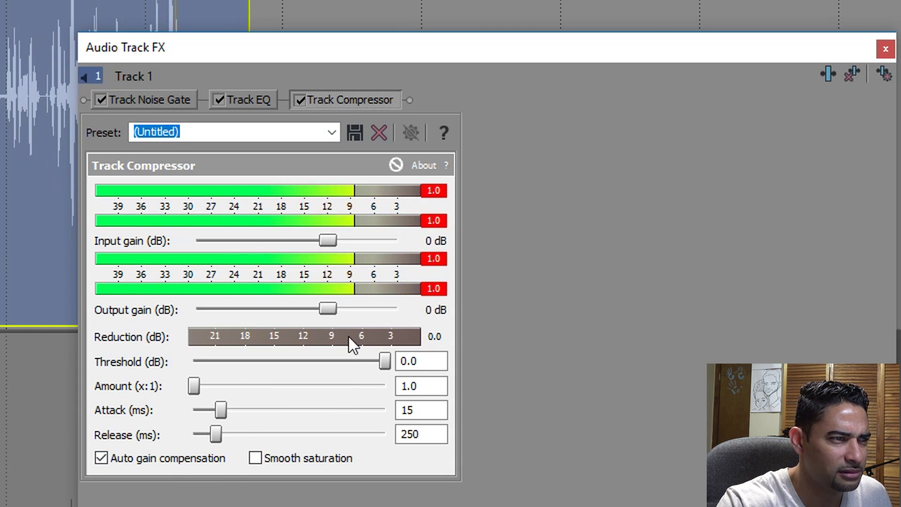
drag(328, 308, 276, 310)
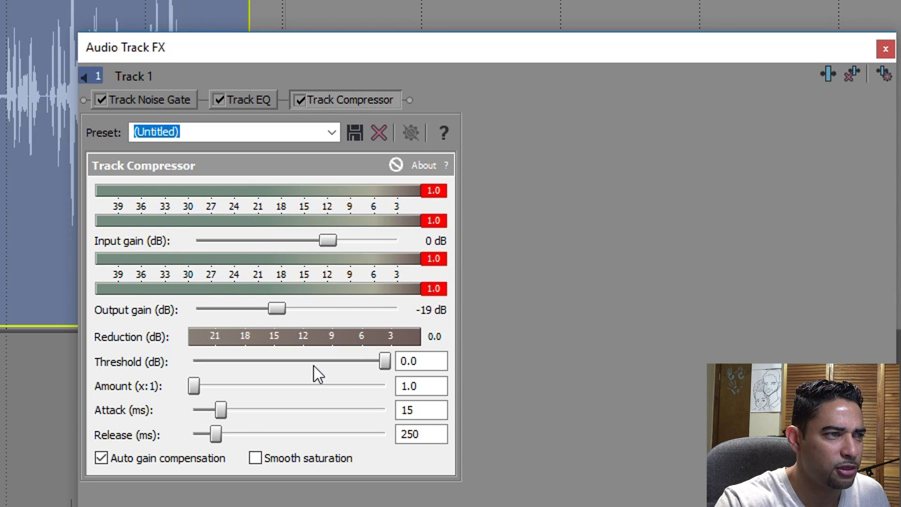
drag(385, 363, 266, 362)
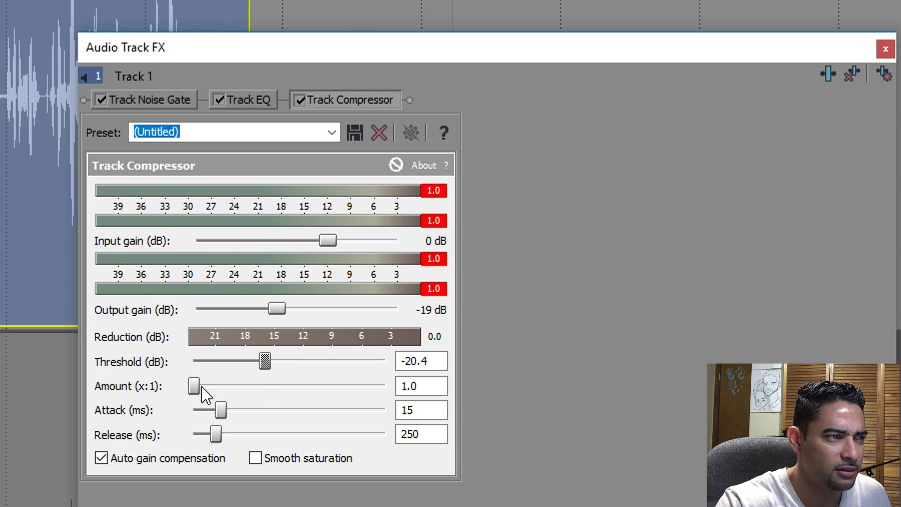
drag(194, 387, 236, 386)
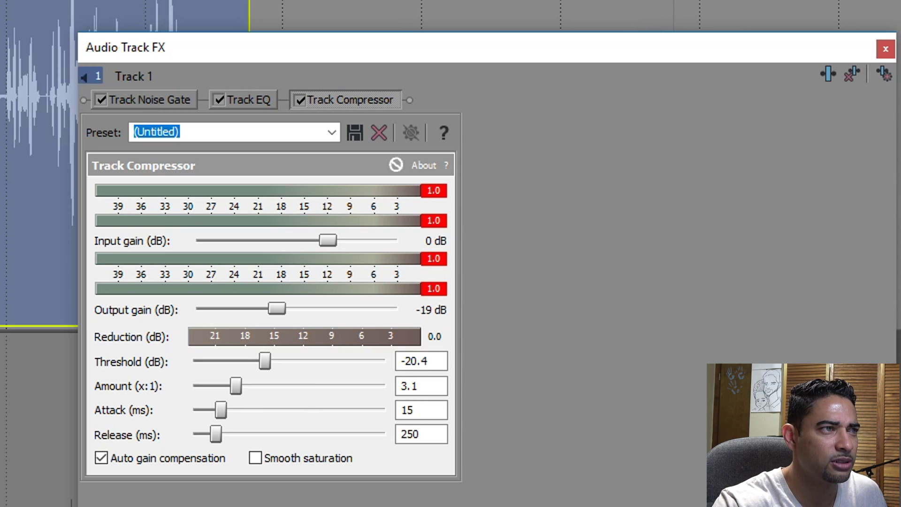
Step: During playback, set the compressor's input gain to -7 dB and output gain to 1 dB, and close the track effects window
key(space)
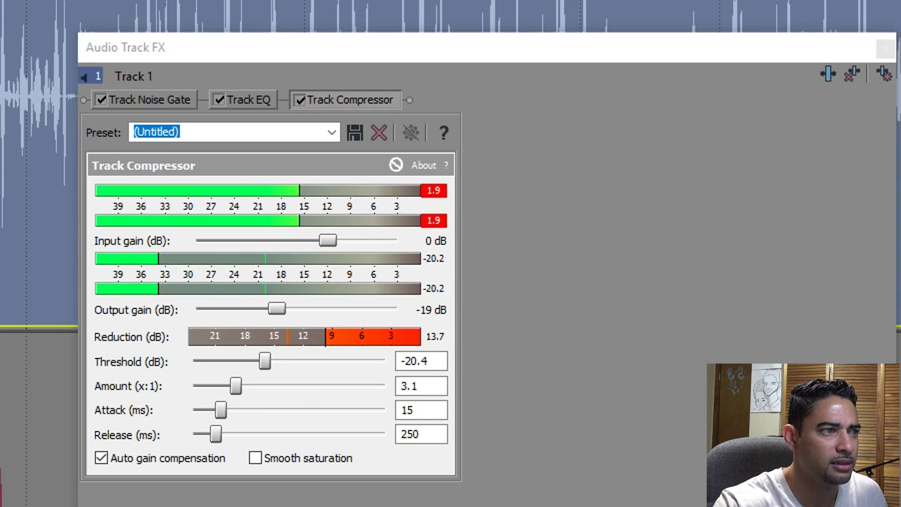
drag(329, 241, 310, 235)
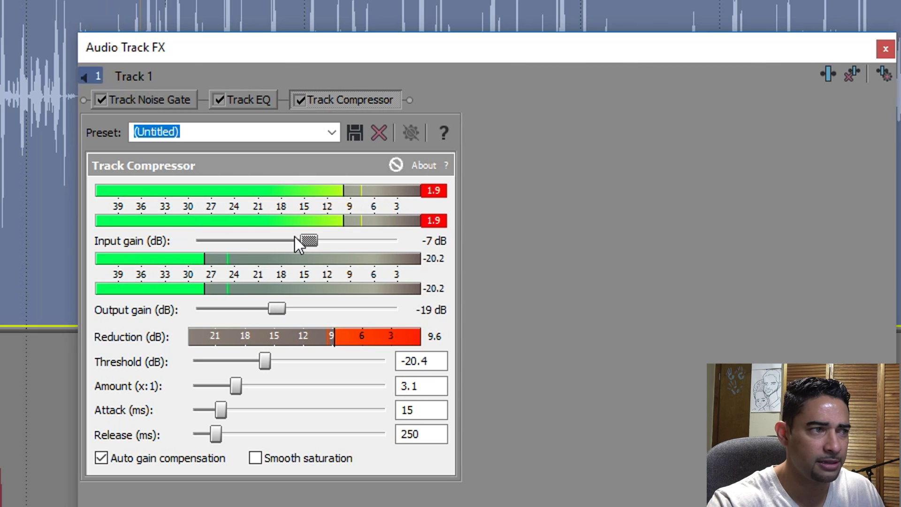
drag(276, 310, 337, 301)
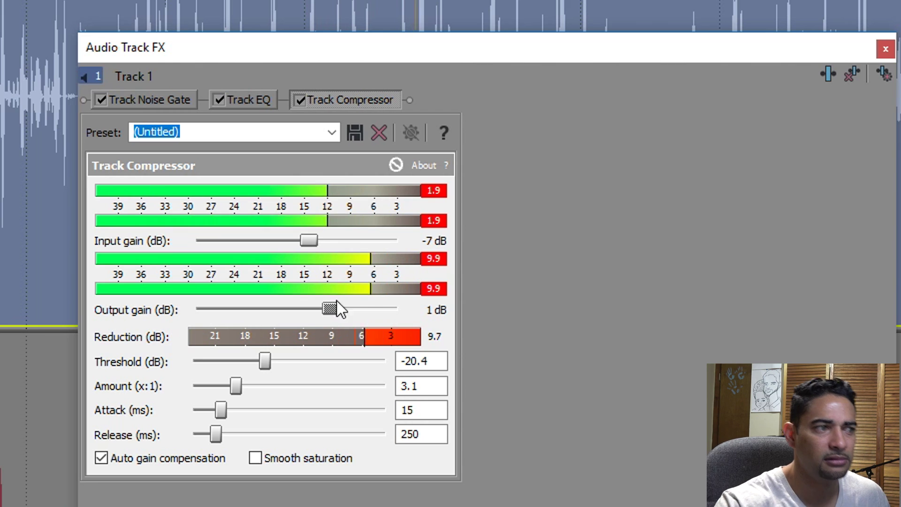
click(886, 49)
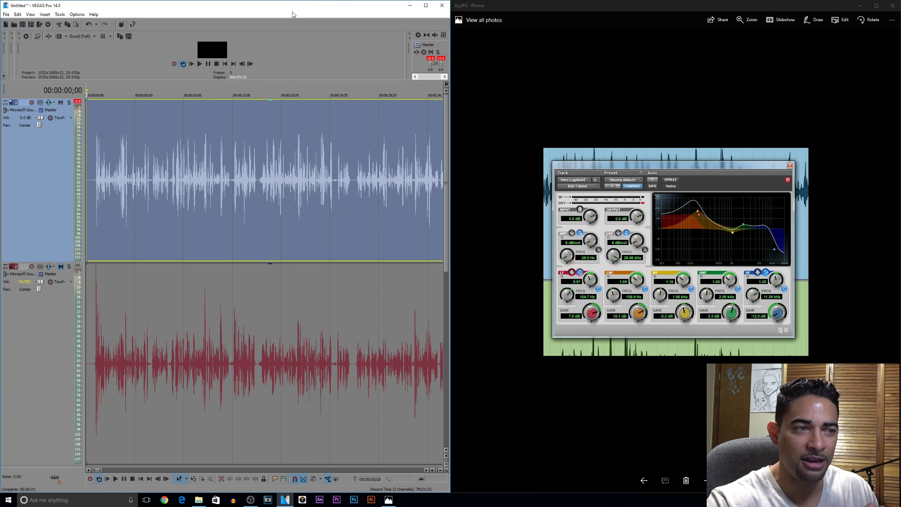
Step: Mute the upper track, play the unmuted lower track from the start, compare it with the upper track soloed, and stop playback
click(60, 103)
click(61, 267)
key(space)
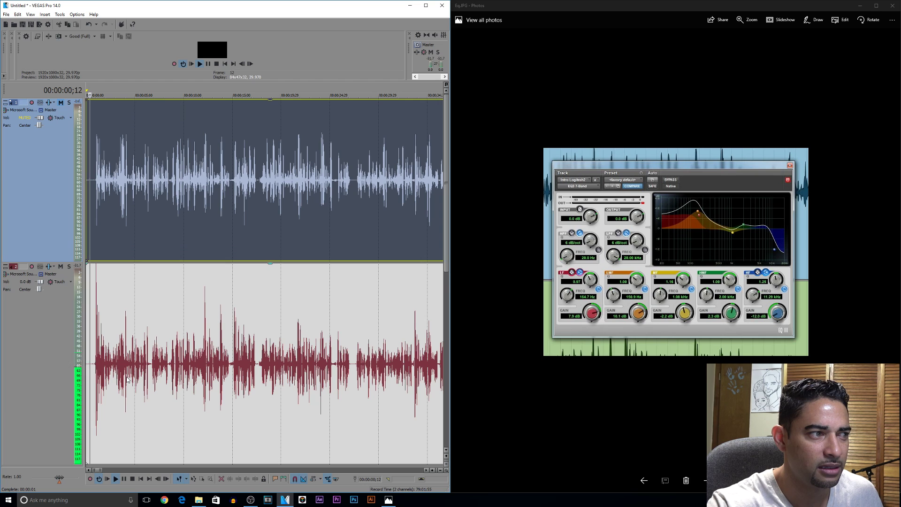
click(69, 103)
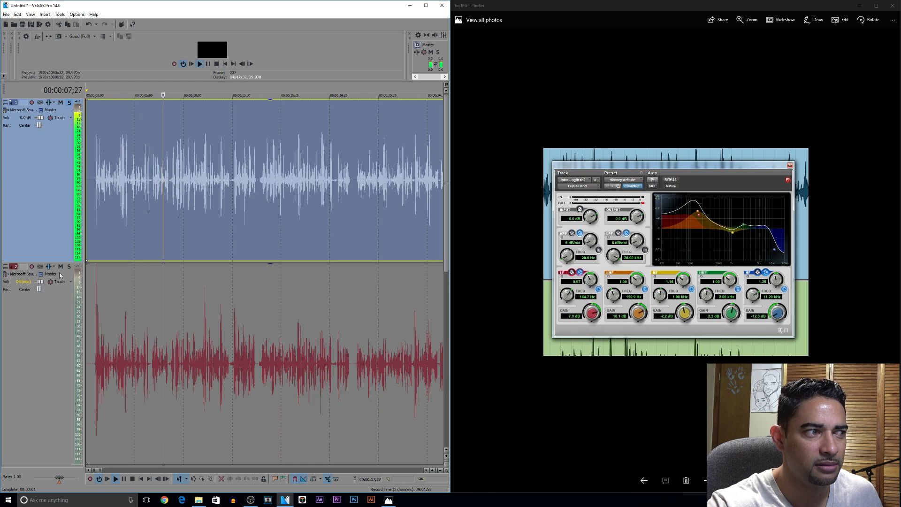
click(69, 103)
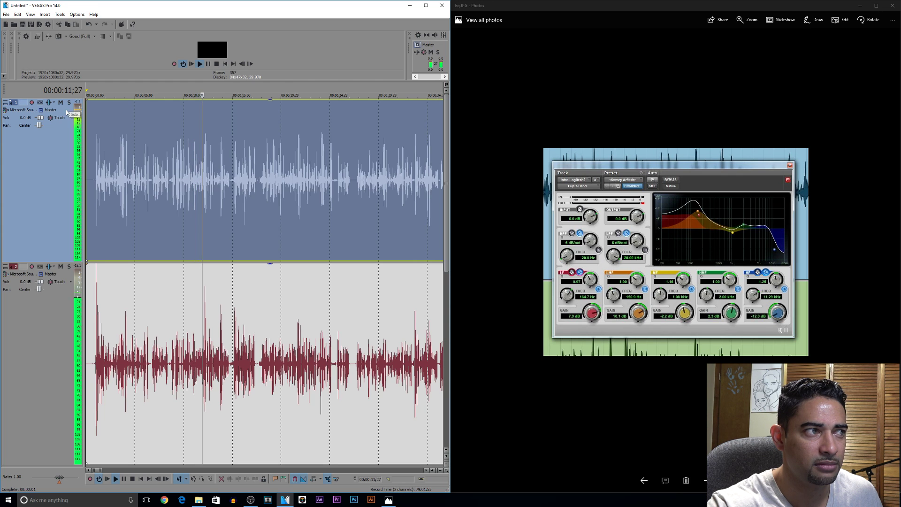
click(61, 102)
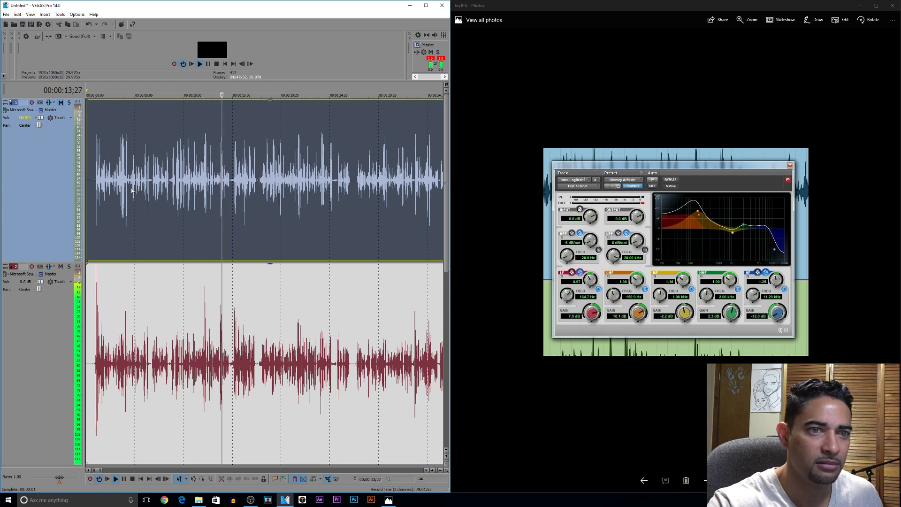
key(space)
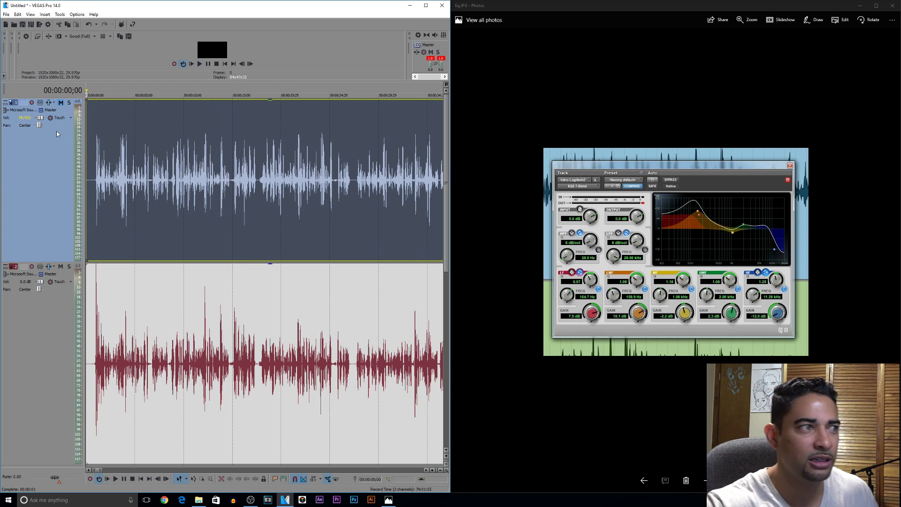
Step: Mute the lower track, unmute the upper track and play it from the start
click(61, 267)
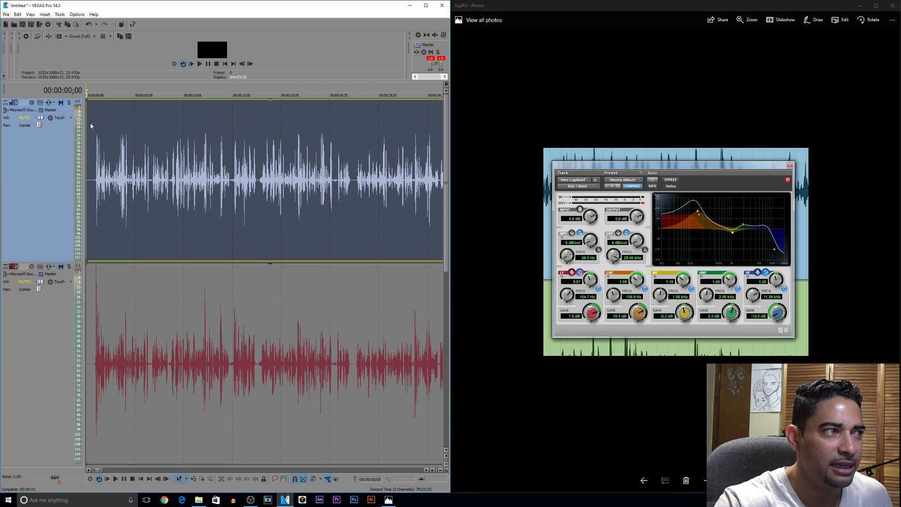
click(60, 103)
key(space)
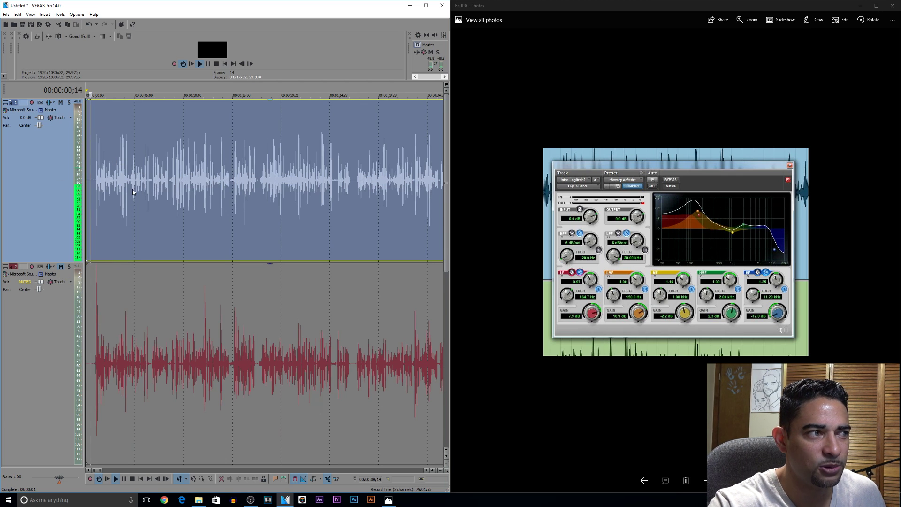
Step: Reopen the upper track's Track EQ, compare the sound with band 4 off and on, and stop playback
click(50, 103)
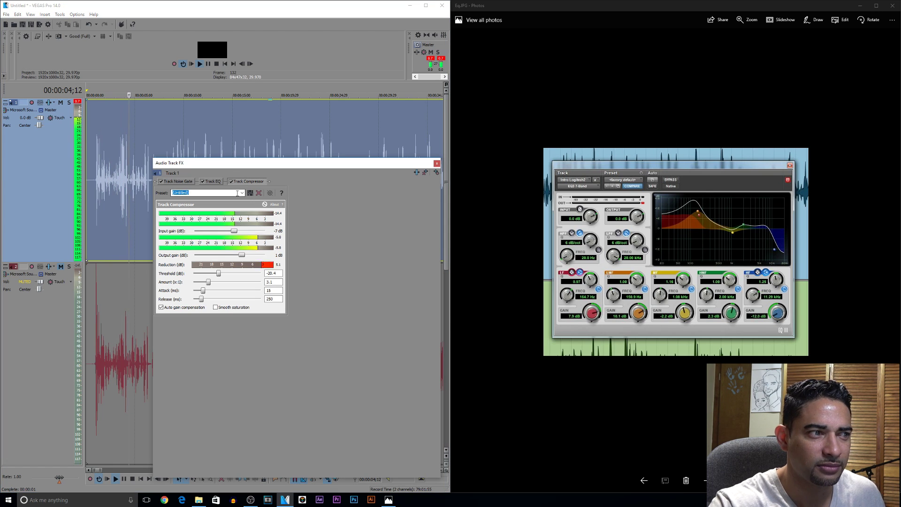
click(212, 182)
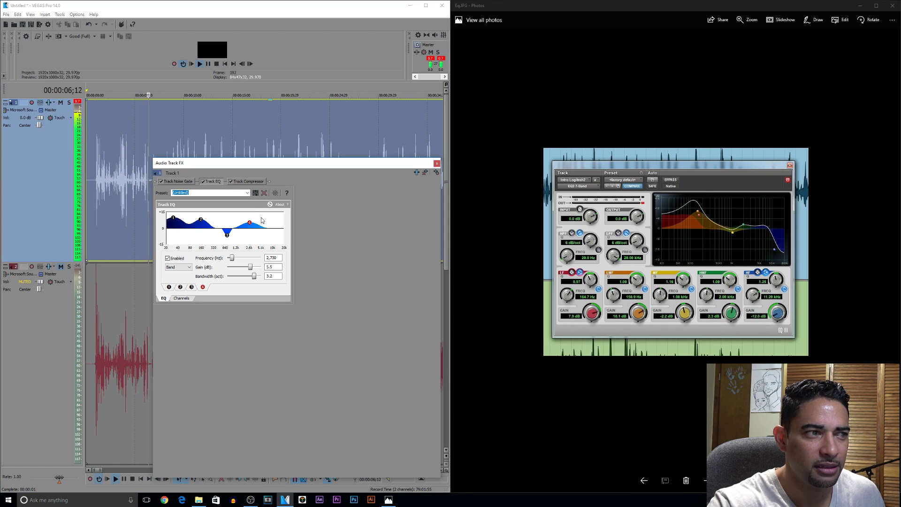
double_click(260, 229)
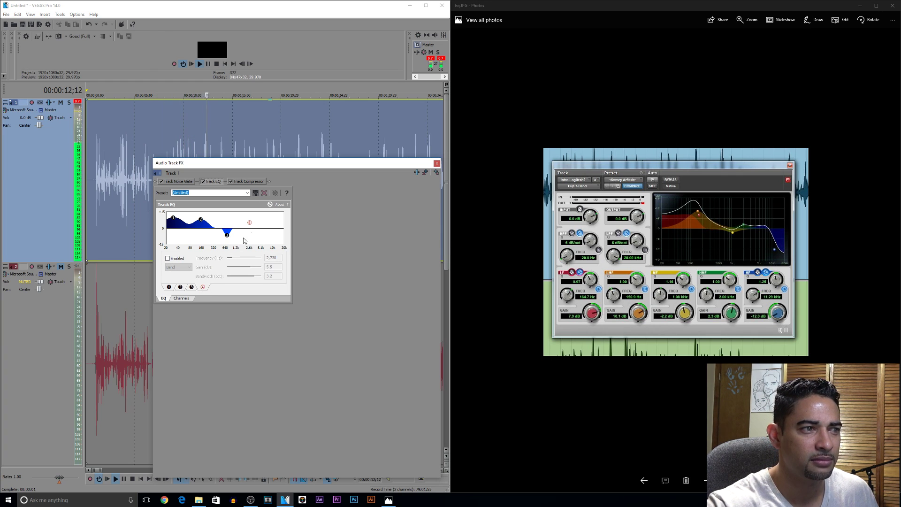
right_click(249, 223)
click(264, 227)
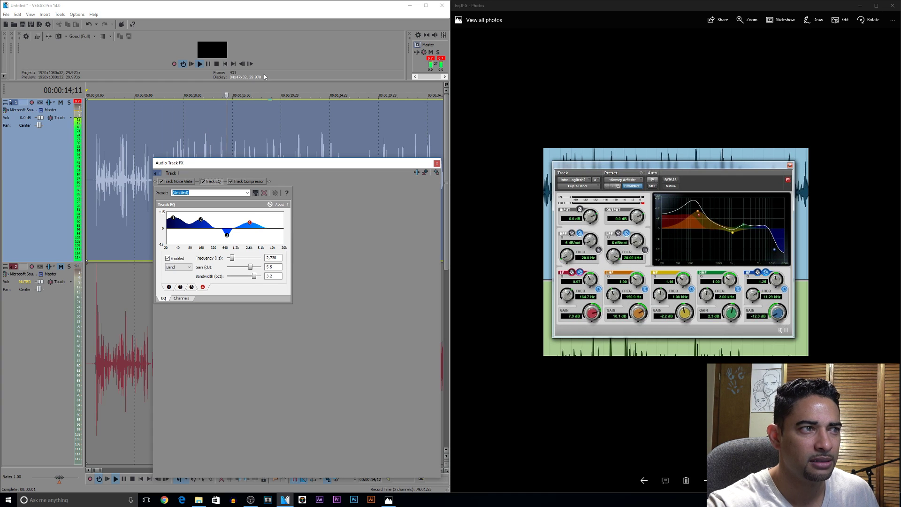
click(208, 64)
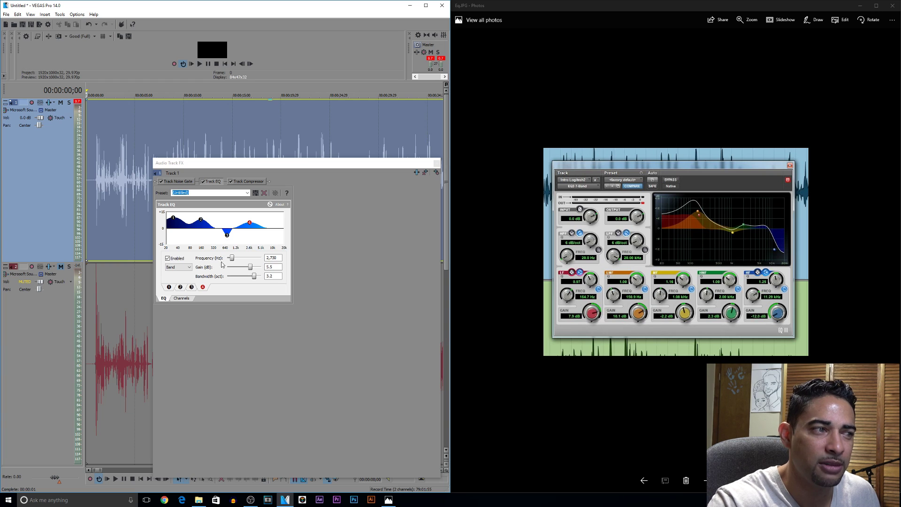
Step: During playback, set Track EQ band 3 to 626 Hz at -4.6 dB and band 4 to 2,674 Hz at 7.8 dB, and stop playback
click(200, 64)
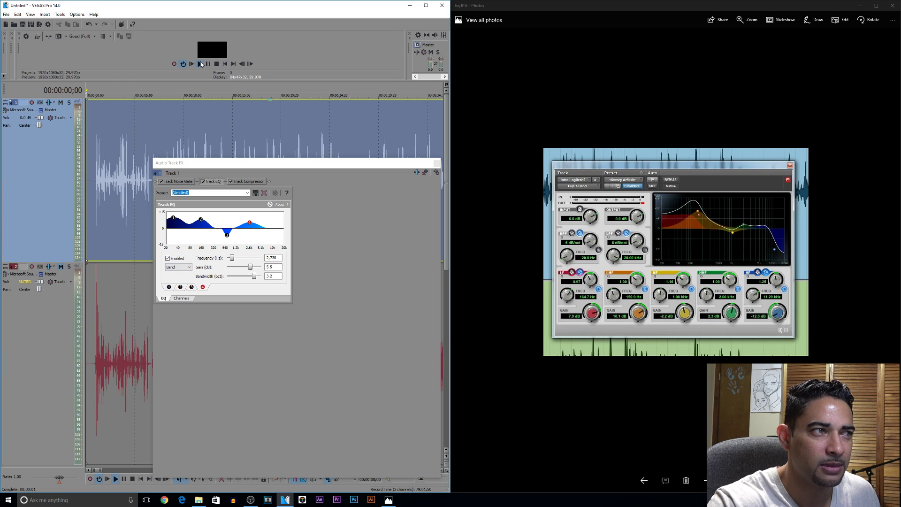
click(227, 236)
mouse_move(228, 238)
mouse_down()
mouse_move(227, 213)
mouse_move(226, 228)
mouse_up()
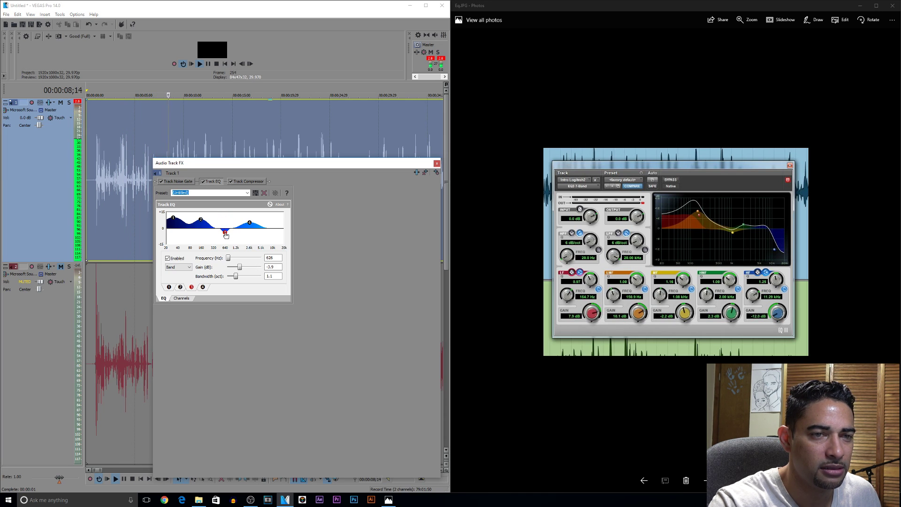
drag(226, 235, 258, 215)
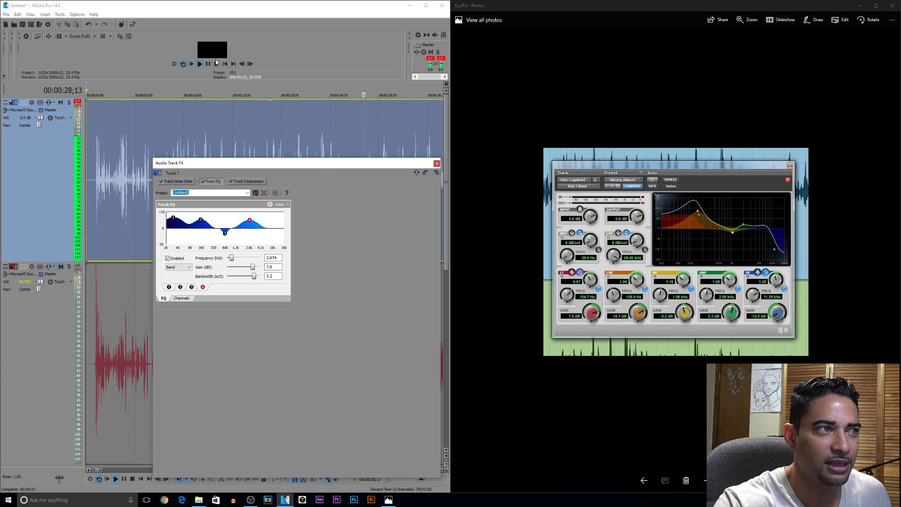
click(216, 63)
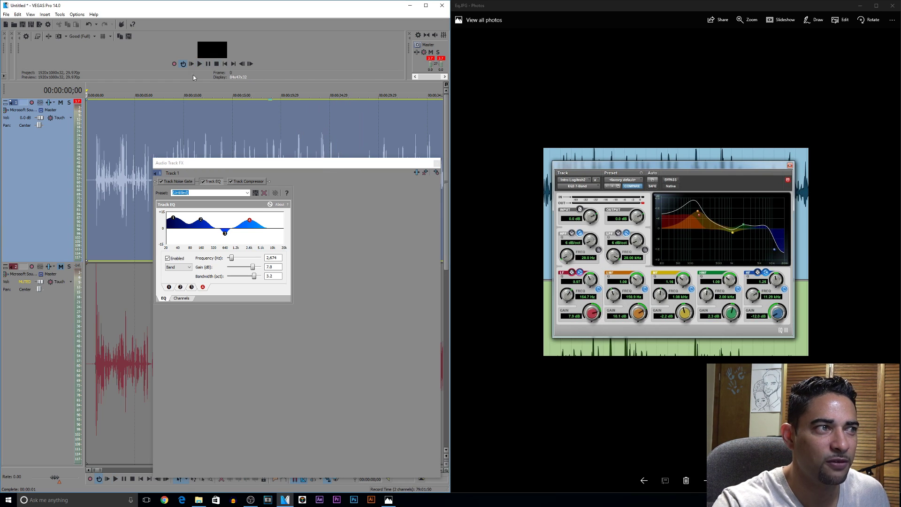
Step: Play the lower track from the start with the upper one muted, swap the mutes, and play the upper track for comparison
click(61, 267)
click(61, 103)
key(space)
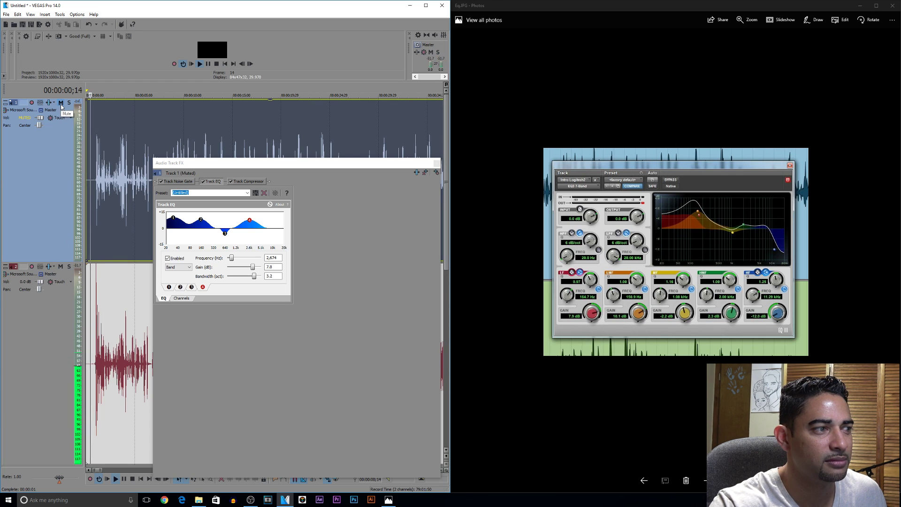
click(61, 267)
key(space)
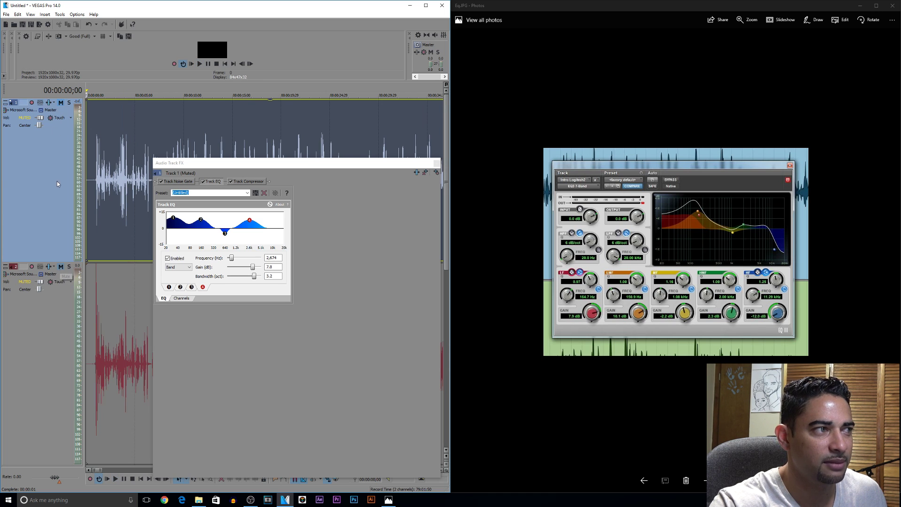
click(61, 102)
key(space)
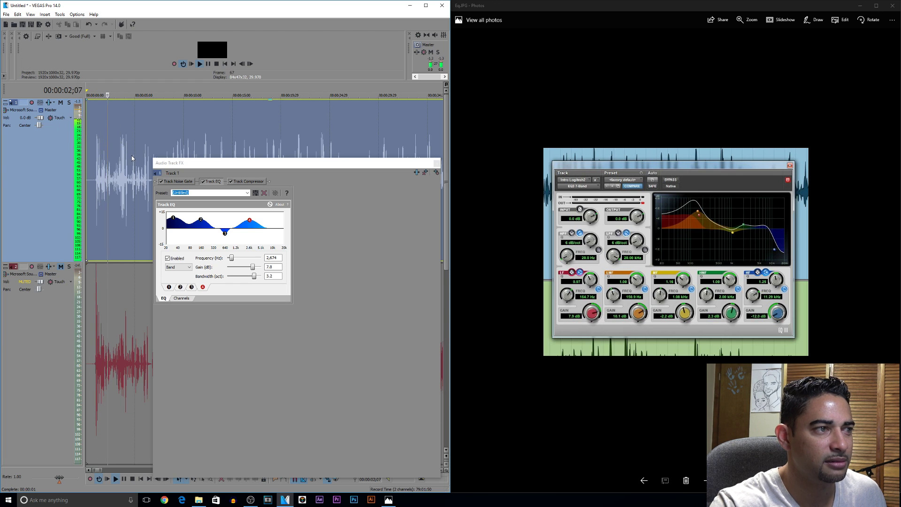
Step: During playback, compare the upper track's sound with Track EQ and Track Compressor off and on, and with EQ band 4 off and on
click(203, 182)
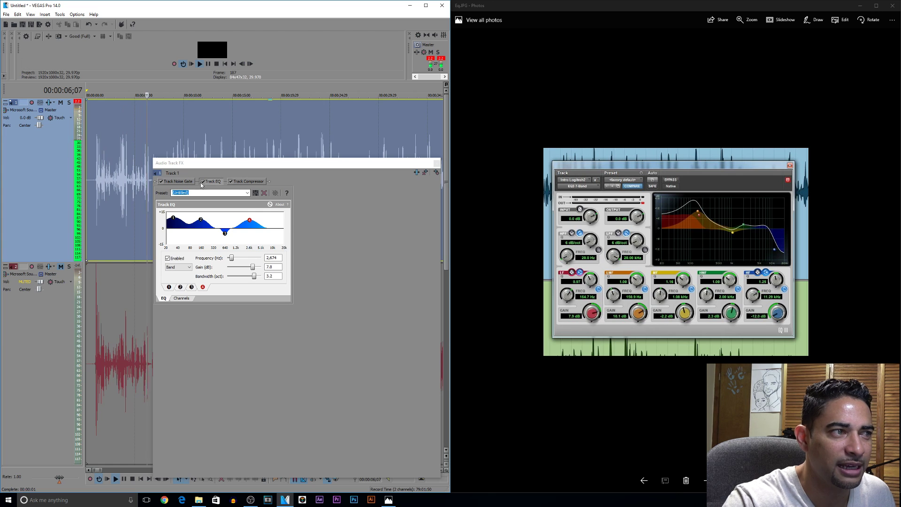
click(231, 182)
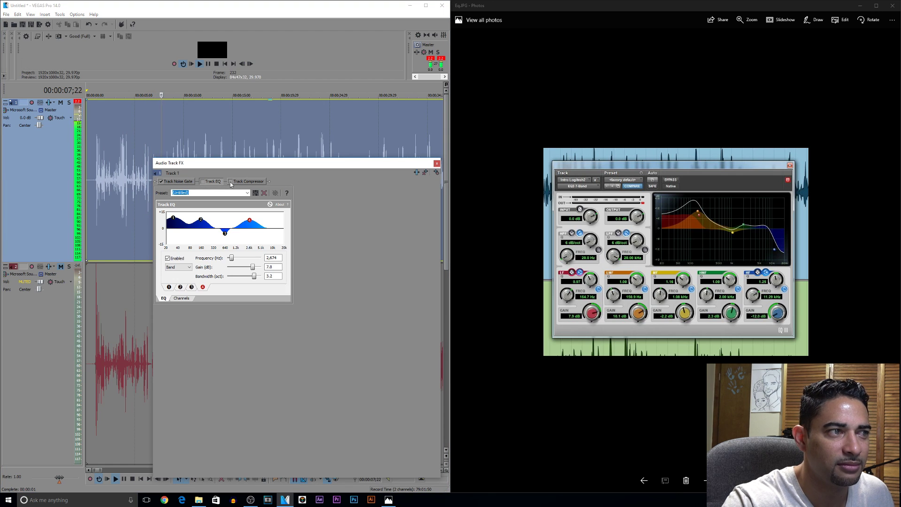
click(203, 182)
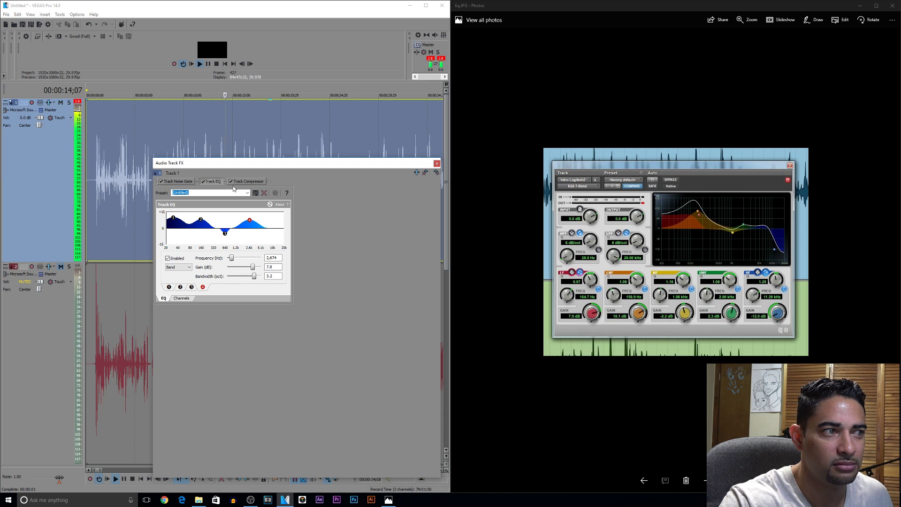
key(space)
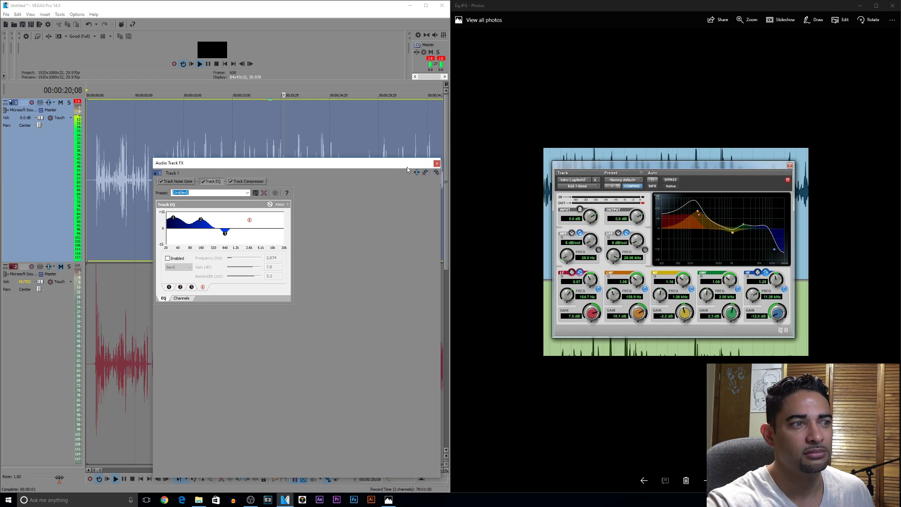
right_click(254, 223)
click(270, 229)
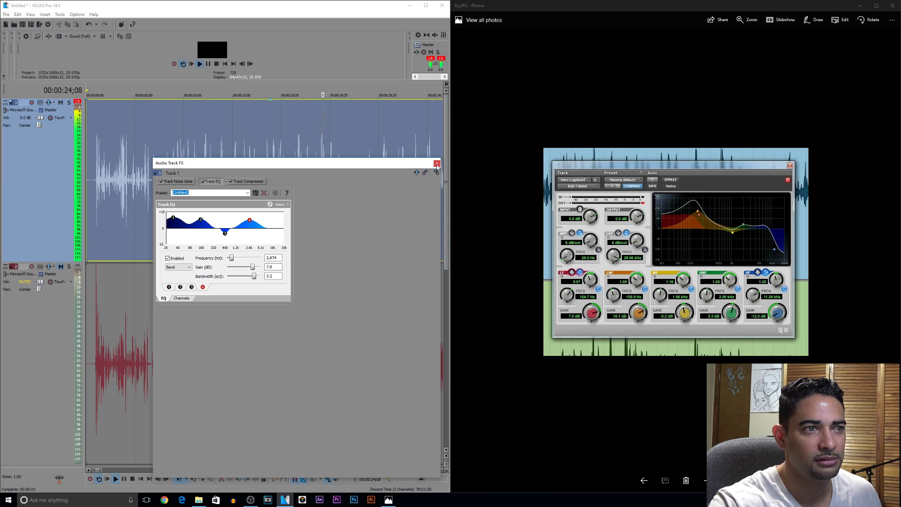
key(Escape)
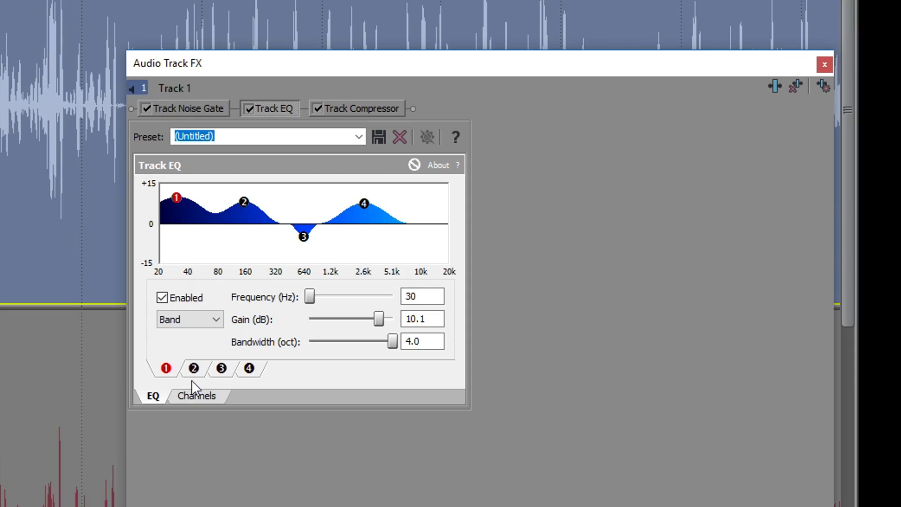
Step: Review the frequency, gain and bandwidth settings of Track EQ bands 1 through 4 one after another
click(414, 295)
click(194, 368)
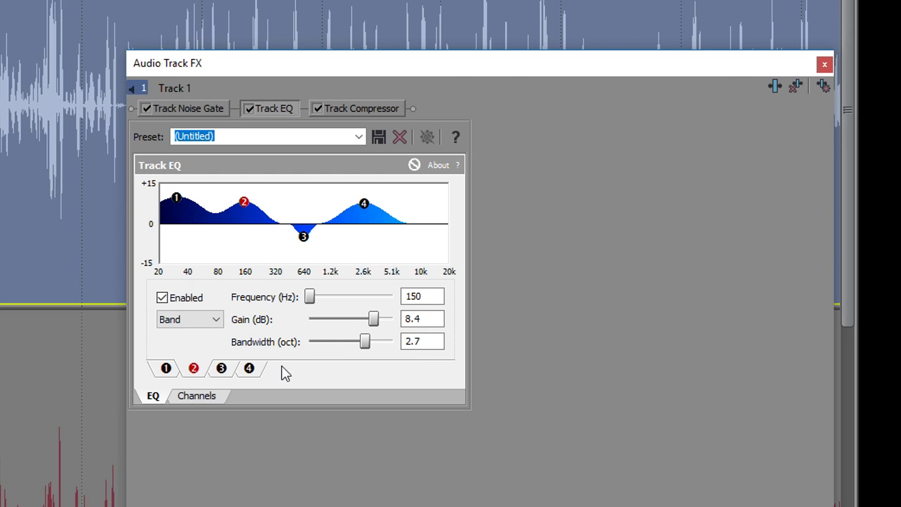
click(222, 369)
click(433, 293)
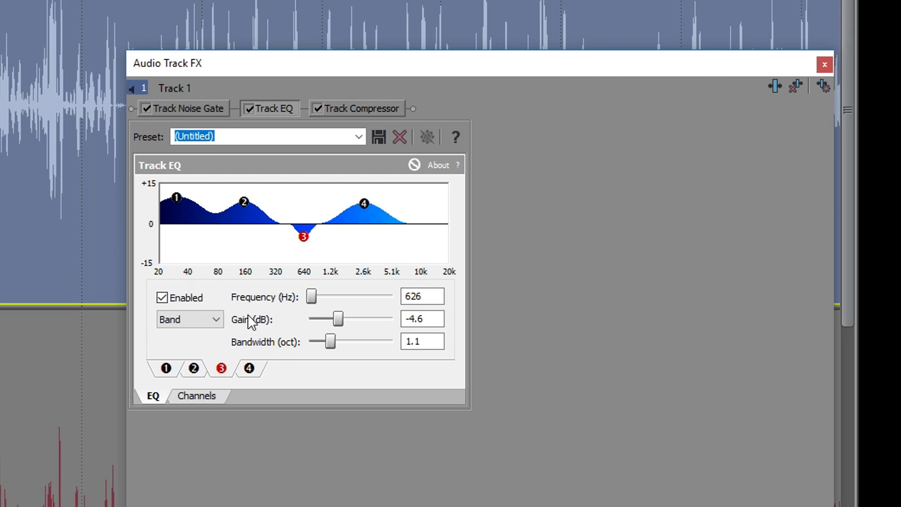
click(428, 343)
click(249, 369)
click(429, 316)
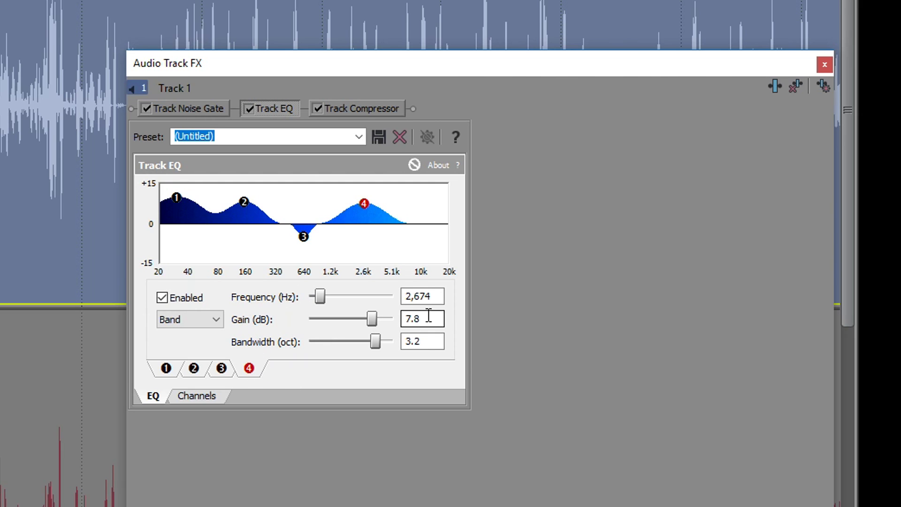